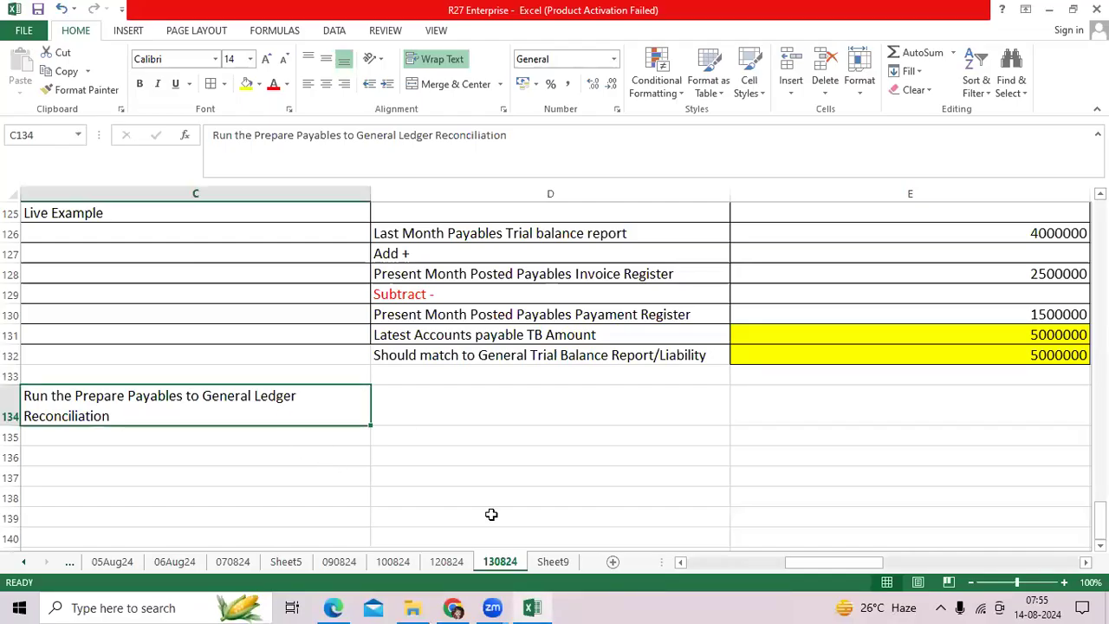
# Switch to Oracle Fusion in the browser and open the job name search for a new scheduled process
pyautogui.click(454, 607)
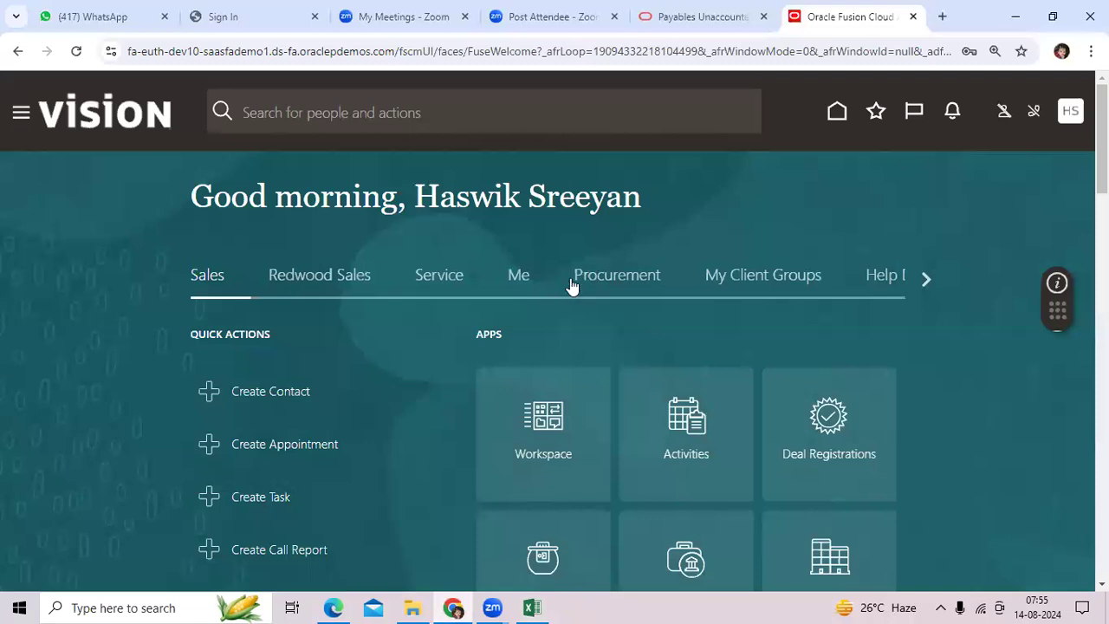
pyautogui.scroll(-3, 176, 327)
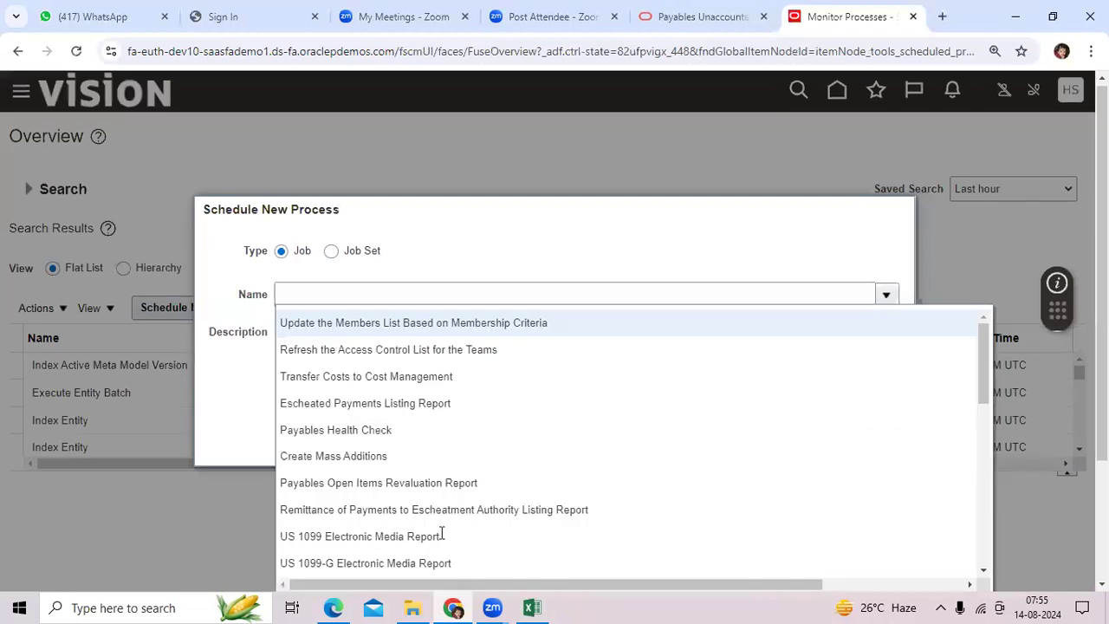
pyautogui.scroll(-3, 581, 473)
pyautogui.scroll(-2, 303, 438)
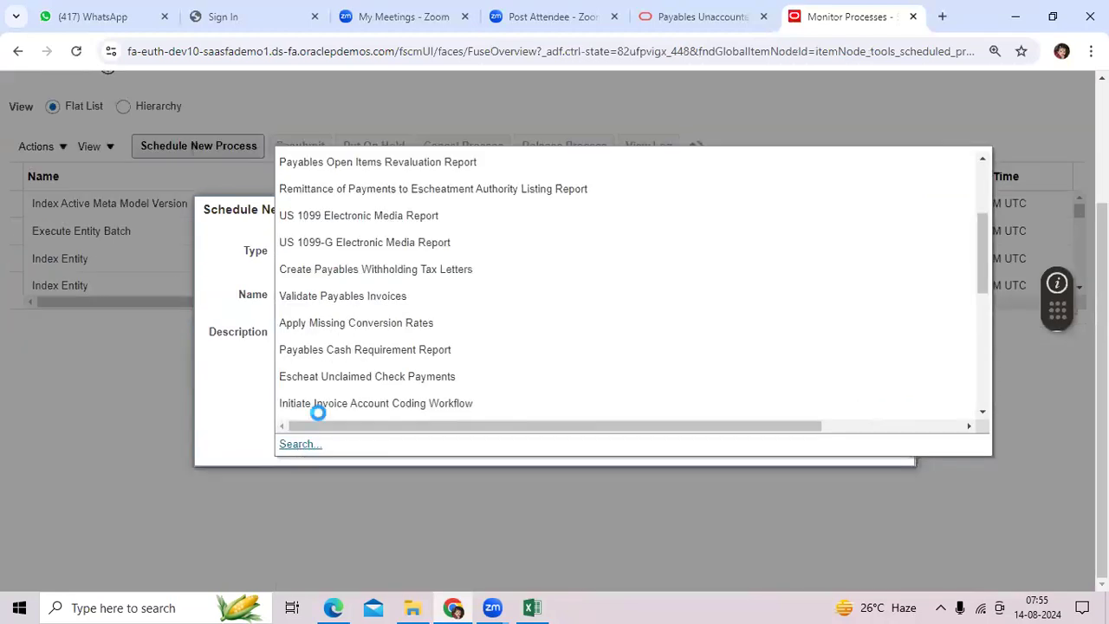
pyautogui.click(300, 444)
# Search job names for "Prepare Pay" and choose Prepare Payables to General Ledger Reconciliation as the new process
pyautogui.click(373, 301)
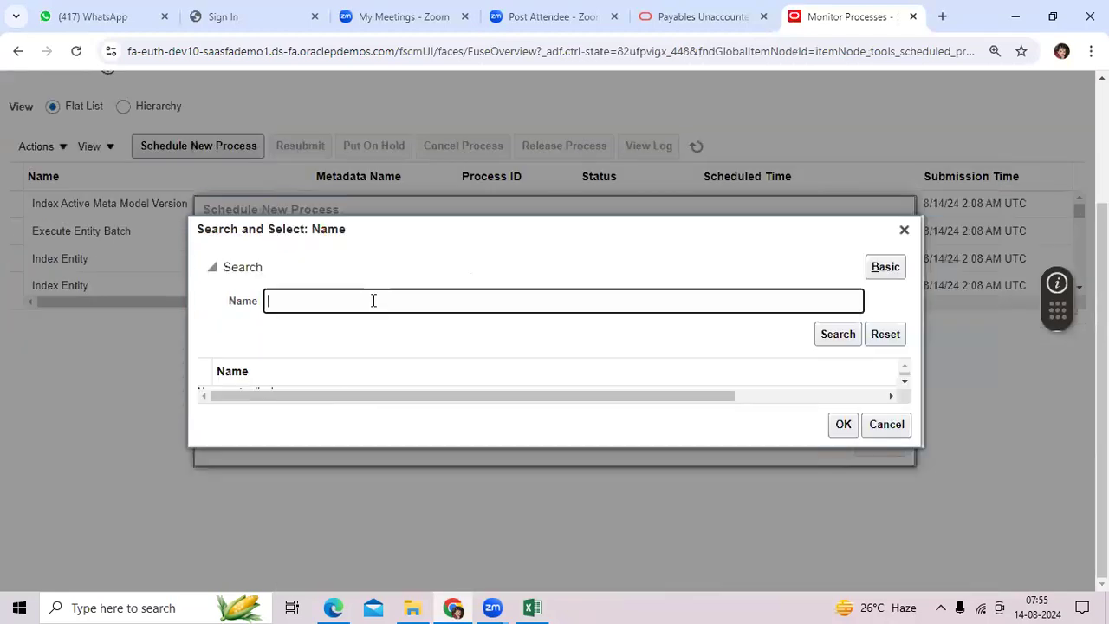
pyautogui.write('Prepay Pay')
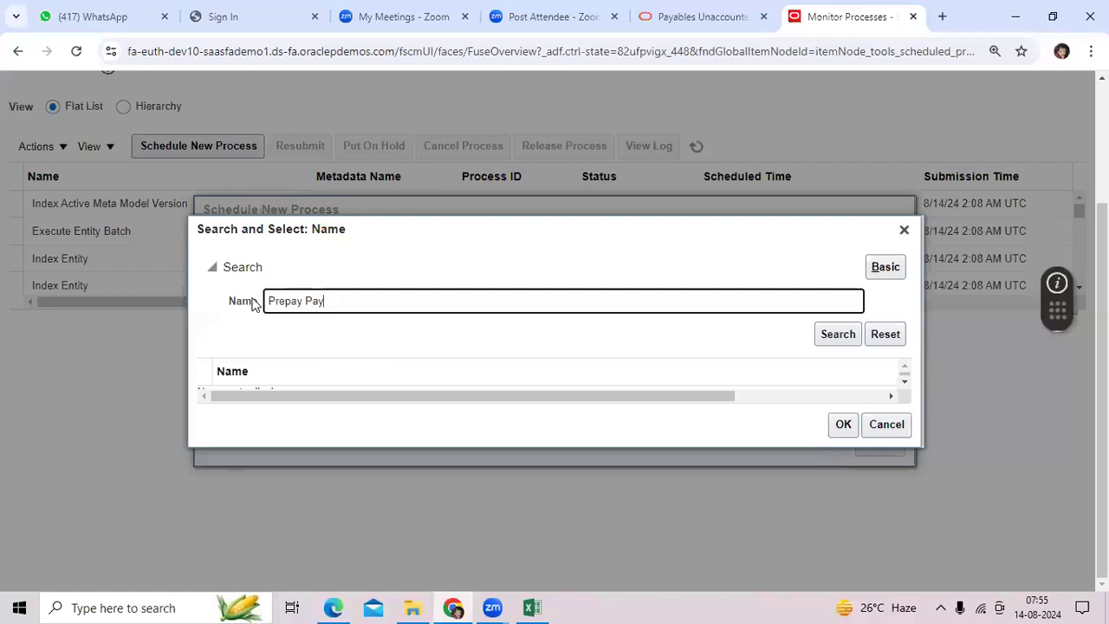
pyautogui.tripleClick(308, 300)
pyautogui.click(308, 301)
pyautogui.press('BackSpace')
pyautogui.press('BackSpace')
pyautogui.write('re')
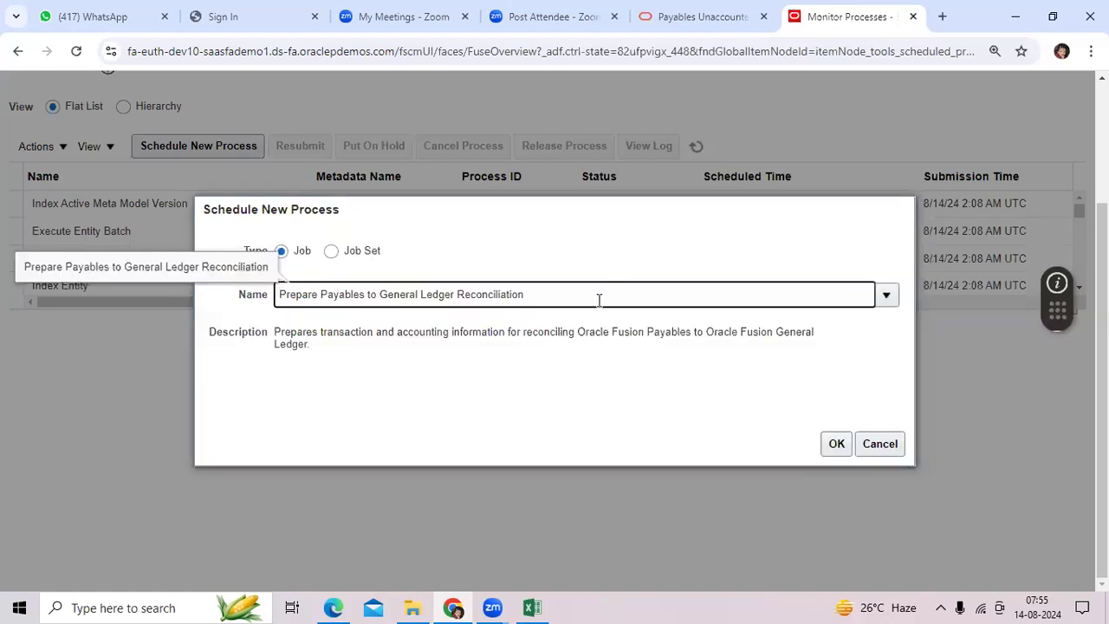
pyautogui.moveTo(276, 330); pyautogui.dragTo(798, 416)
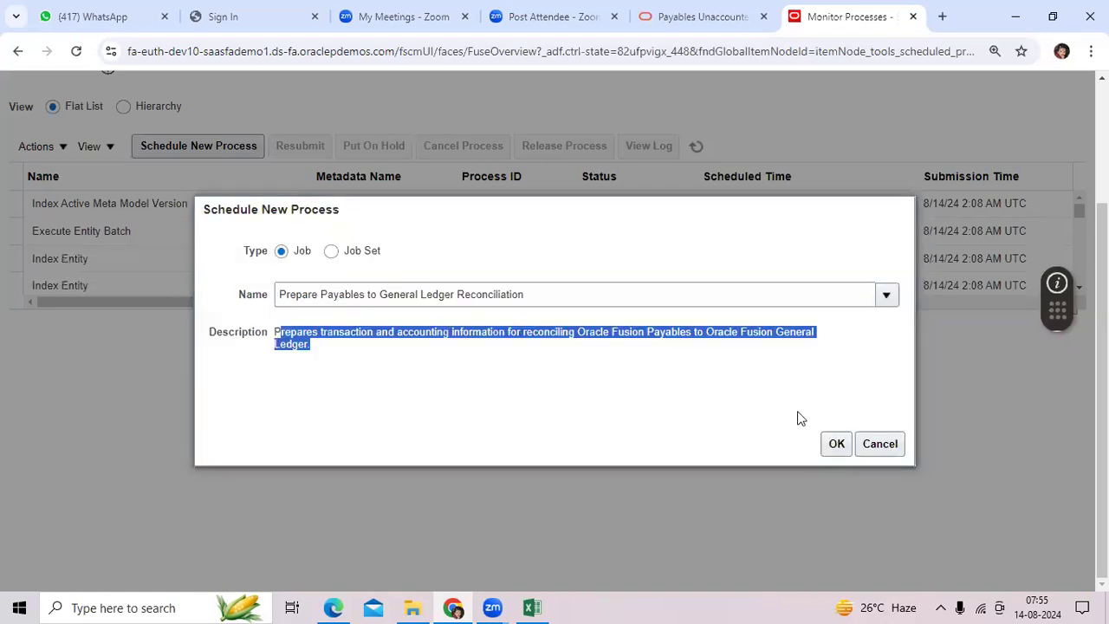
pyautogui.press('Escape')
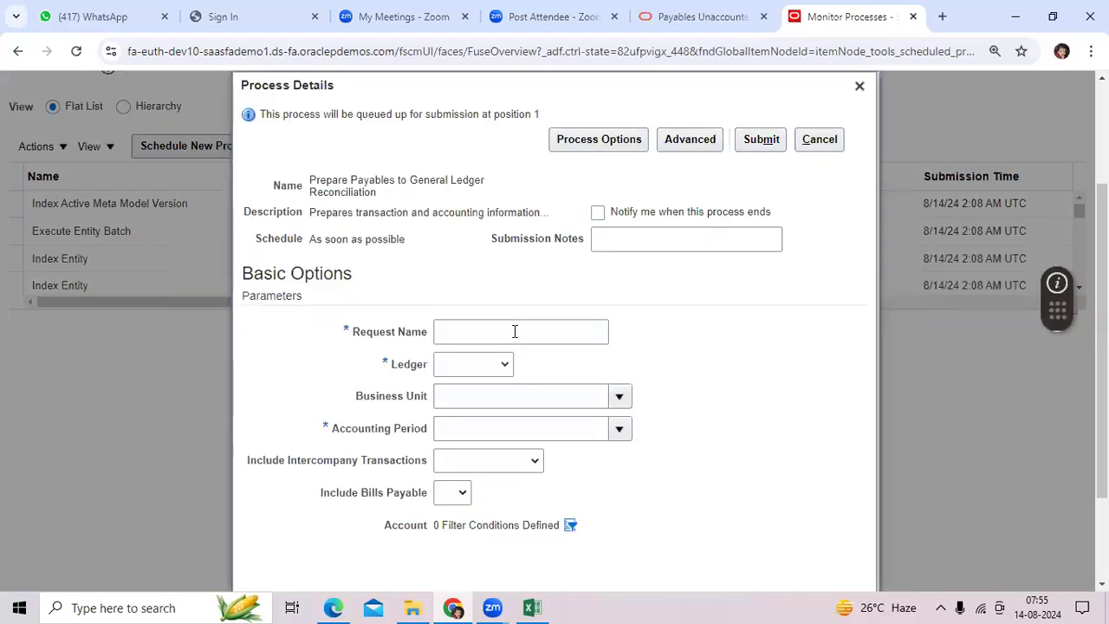
# Set the request name to 140824, the ledger to AMUL PL IN and the business unit to AMUL INDIA BU
pyautogui.click(515, 331)
pyautogui.write('1')
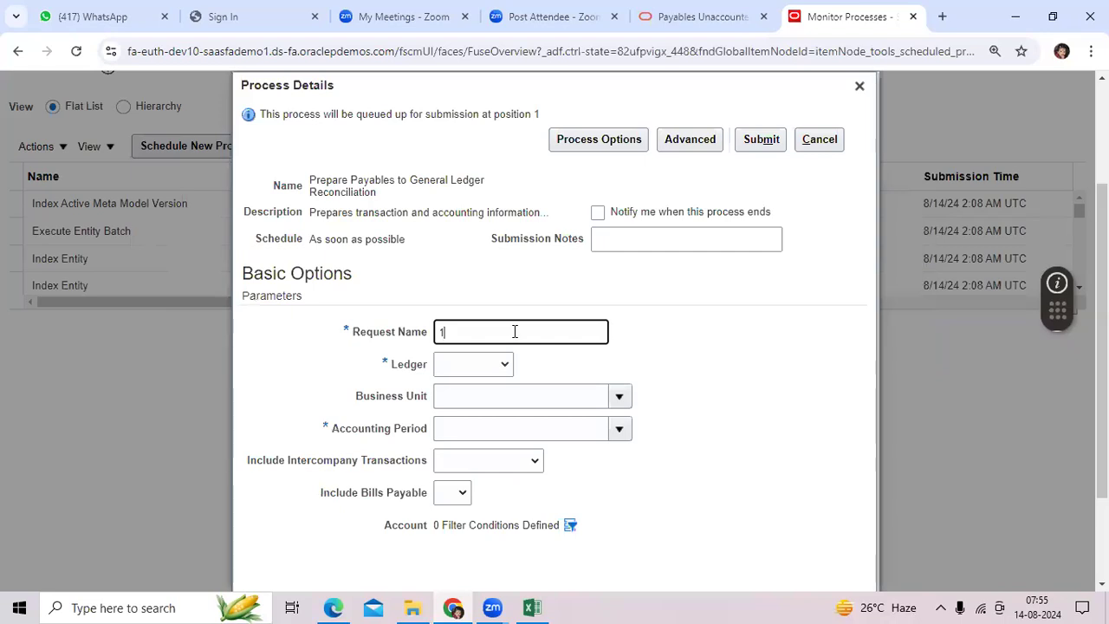
pyautogui.write('40824')
pyautogui.click(507, 362)
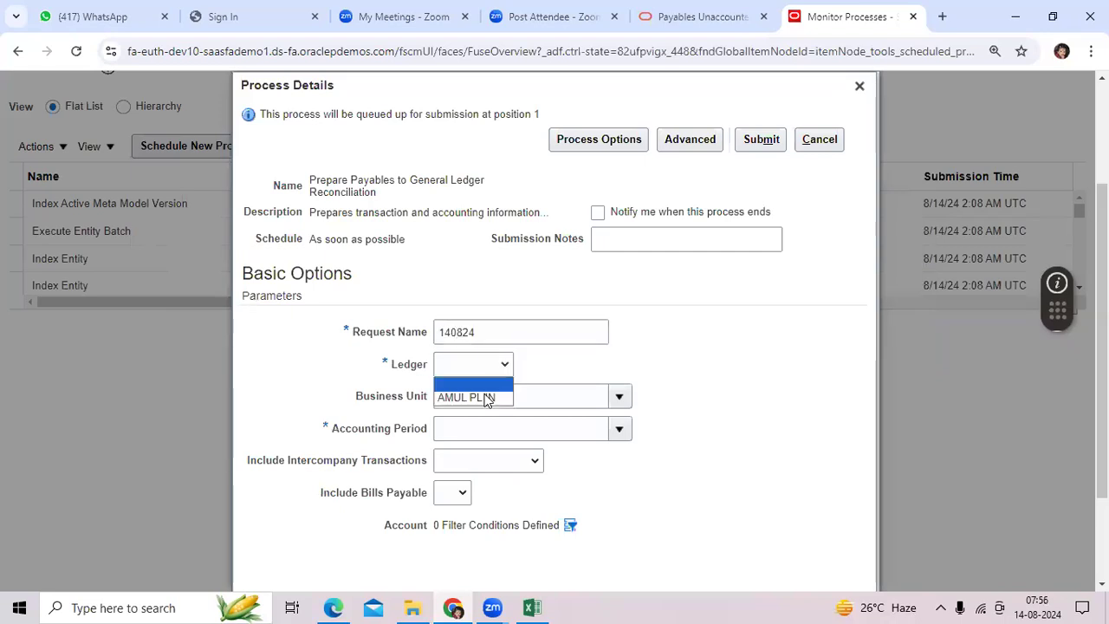
pyautogui.click(490, 396)
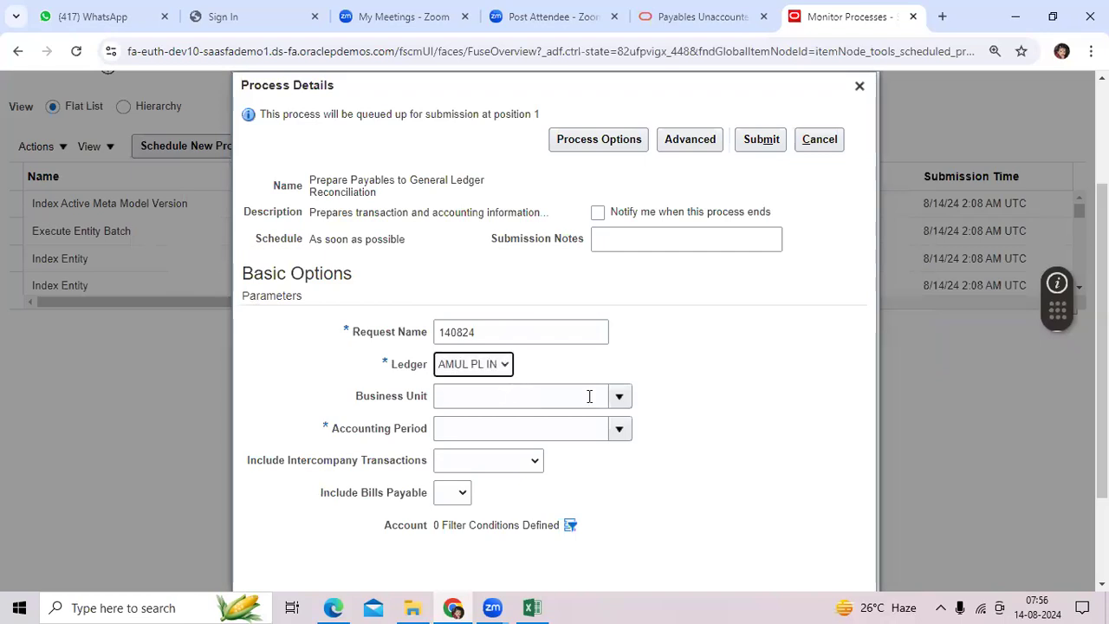
pyautogui.click(619, 396)
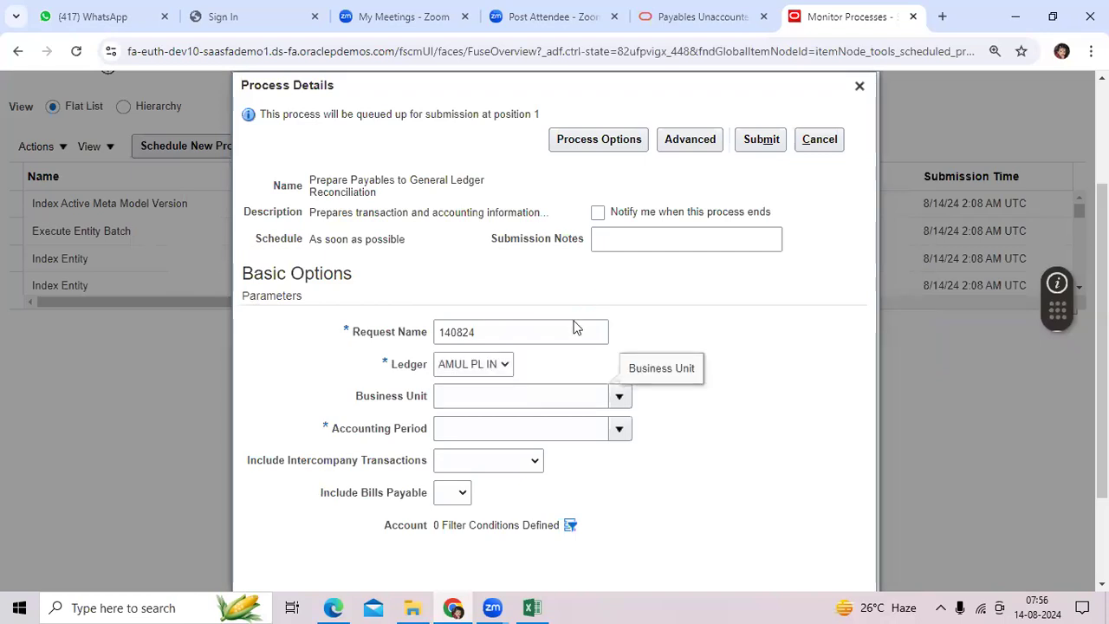
pyautogui.press('Return')
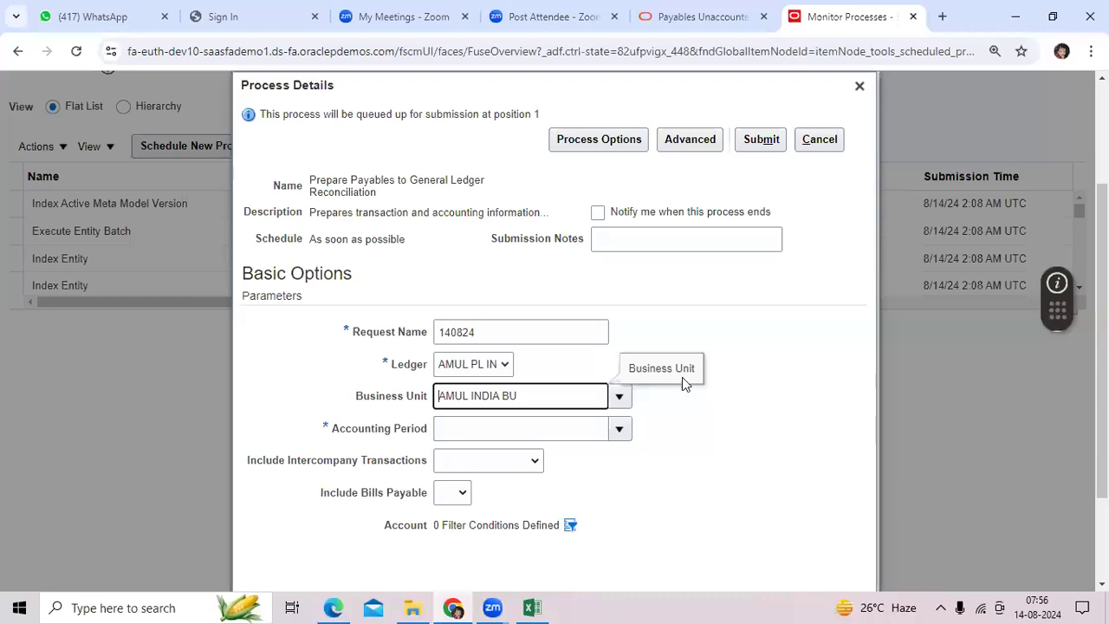
# Set the reconciliation process's accounting period to Aug-24
pyautogui.scroll(-2, 617, 312)
pyautogui.press('Tab')
pyautogui.press('Down')
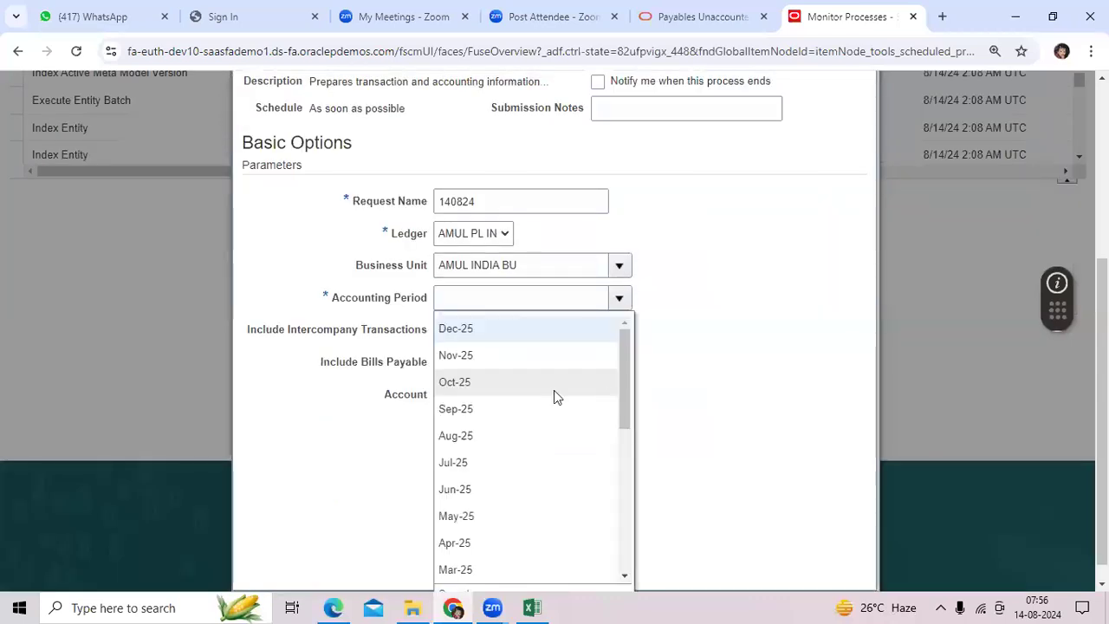
pyautogui.scroll(-2, 499, 492)
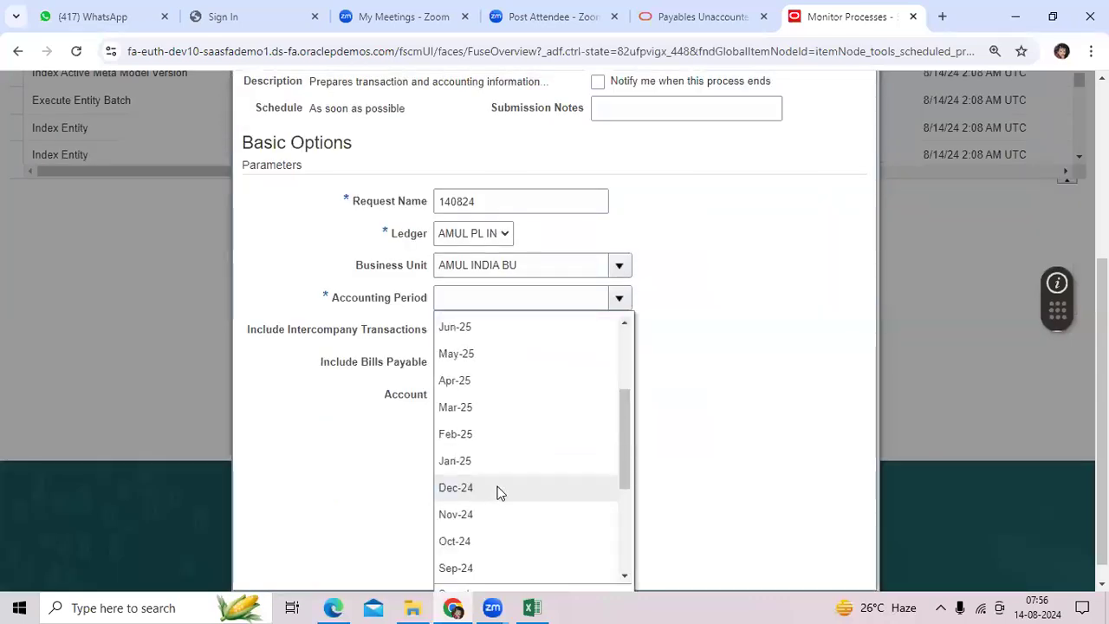
pyautogui.scroll(-2, 500, 492)
pyautogui.scroll(-1, 495, 425)
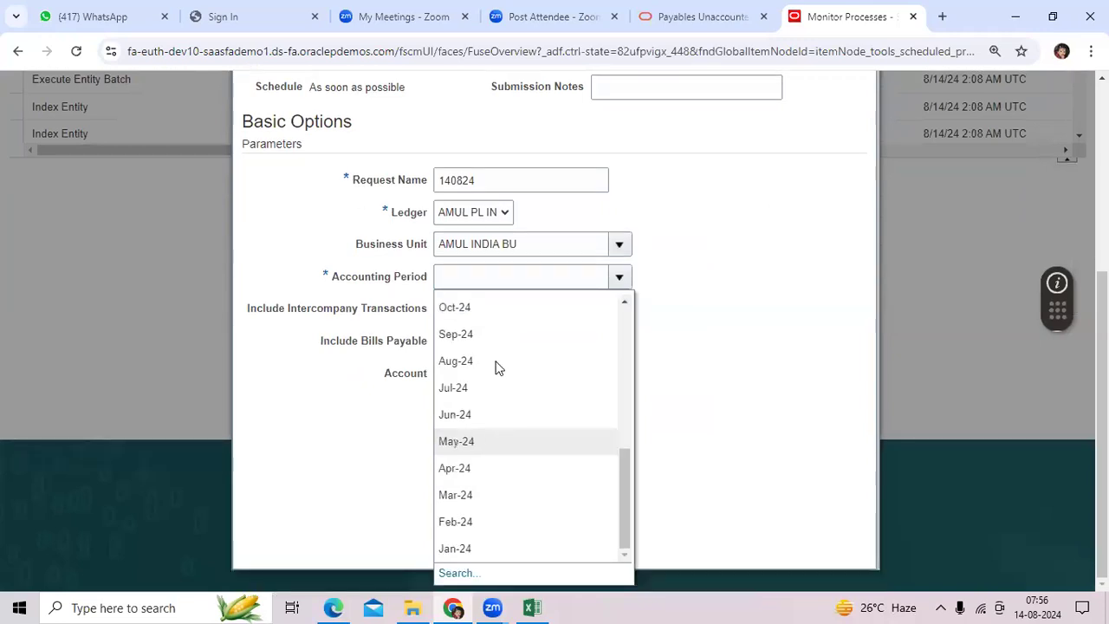
pyautogui.click(495, 361)
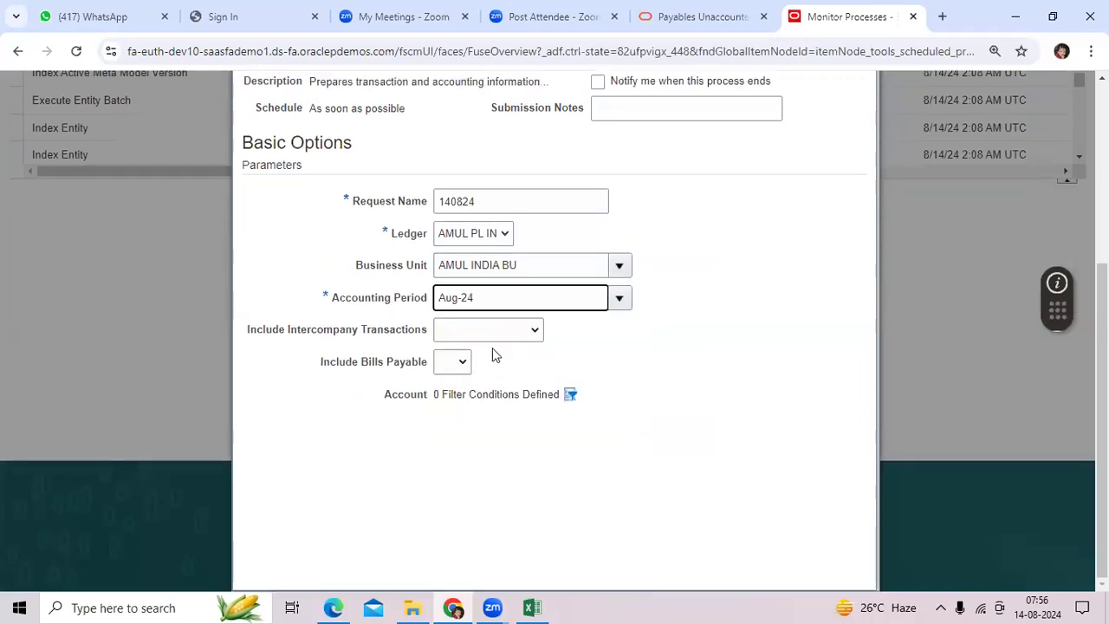
# Add the ACCOUNTS segment as a filter field for the process's Account parameter
pyautogui.click(571, 396)
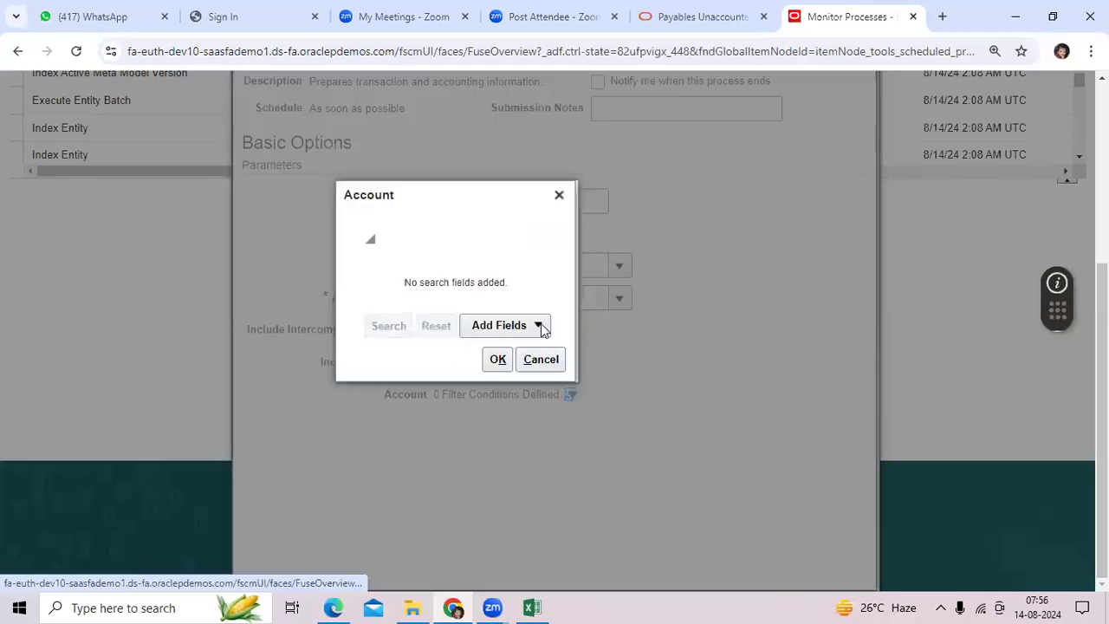
pyautogui.click(540, 326)
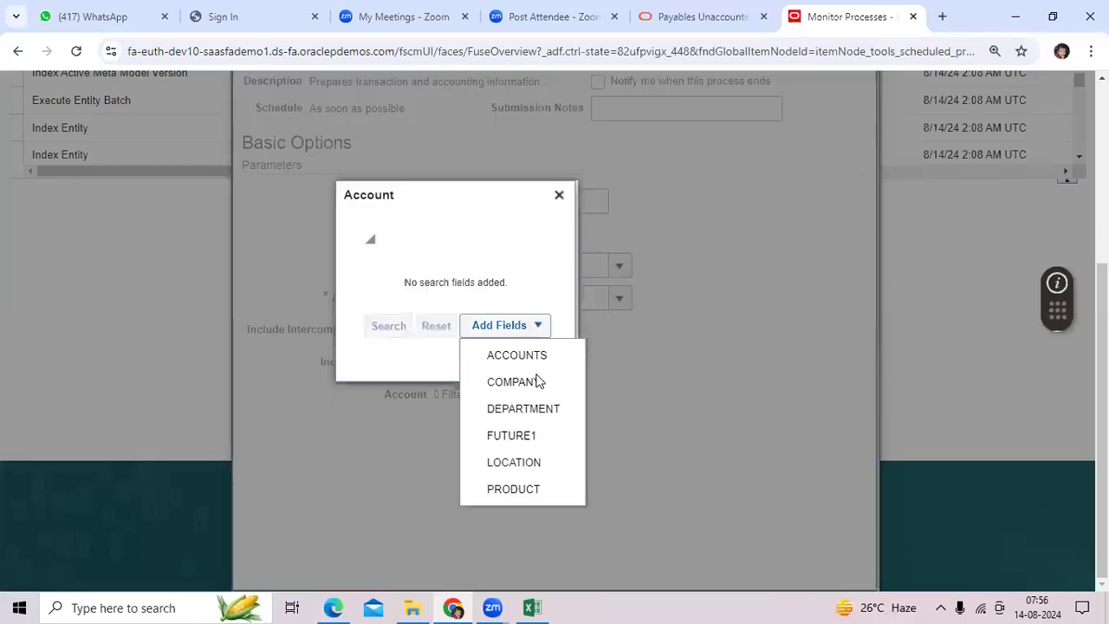
pyautogui.click(539, 356)
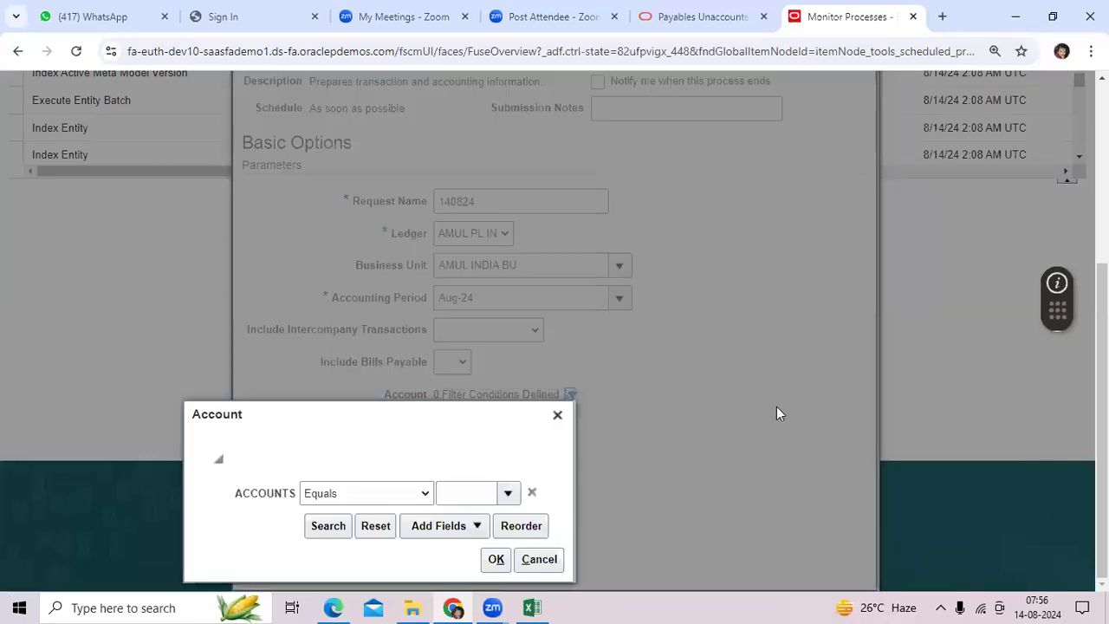
# Search the ACCOUNTS values for 2 and apply the filter with ACCOUNTS equal to 22100, liability account
pyautogui.click(508, 493)
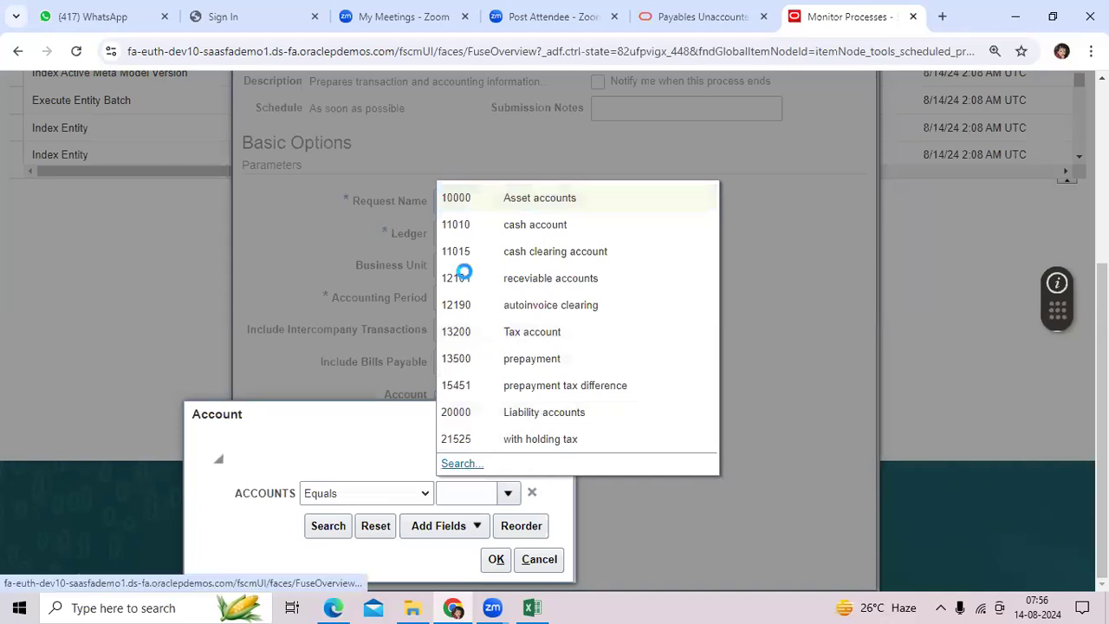
pyautogui.click(514, 296)
pyautogui.write('2')
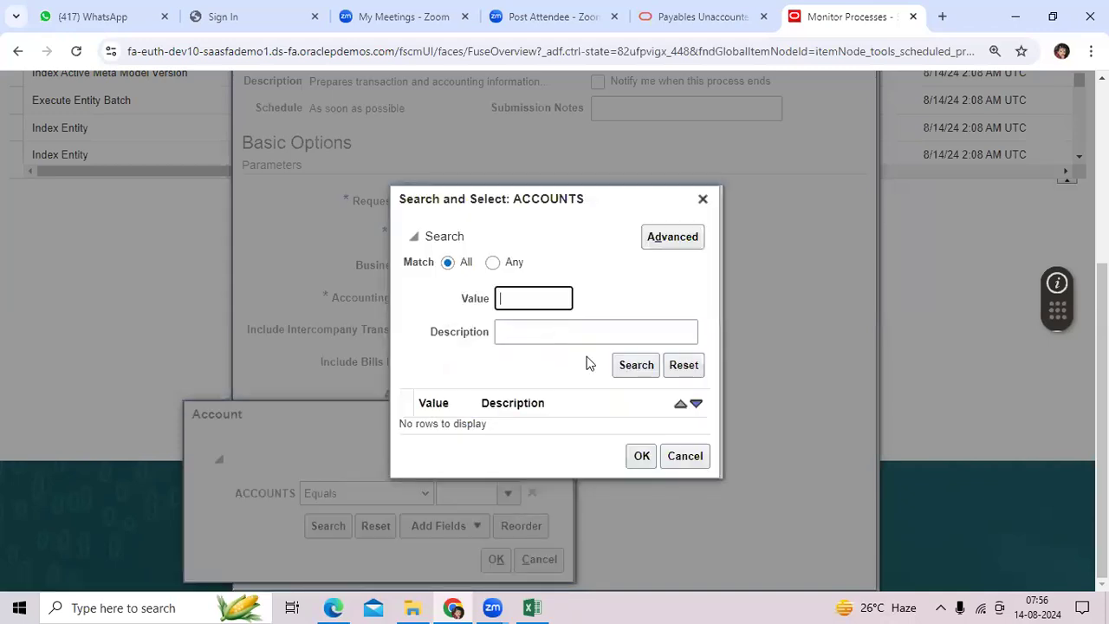
pyautogui.click(625, 363)
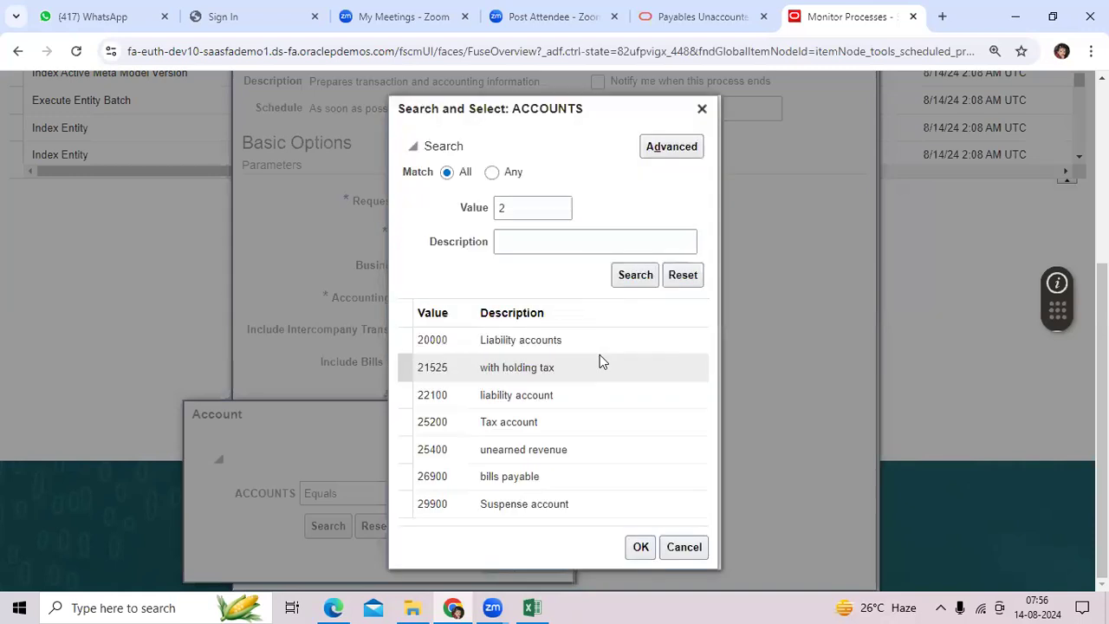
pyautogui.click(585, 394)
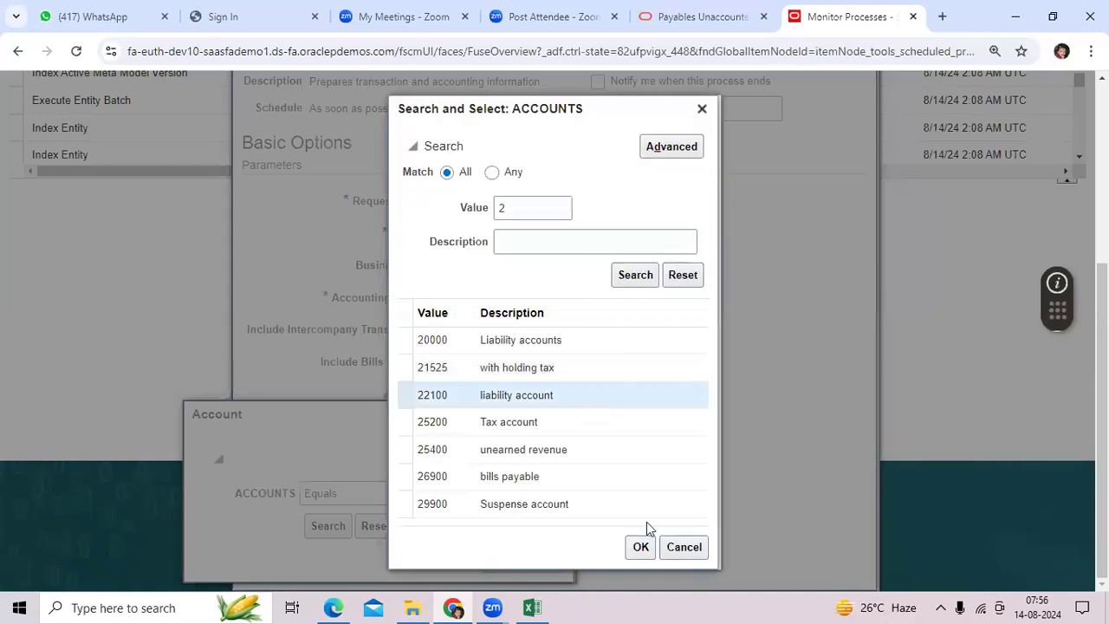
pyautogui.click(642, 547)
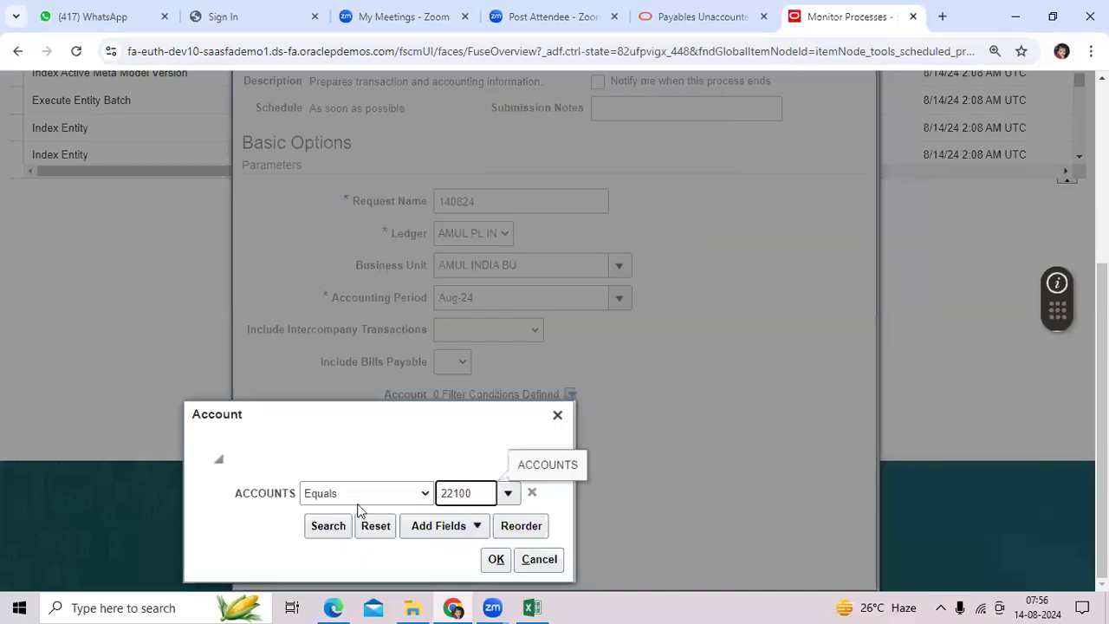
pyautogui.doubleClick(483, 495)
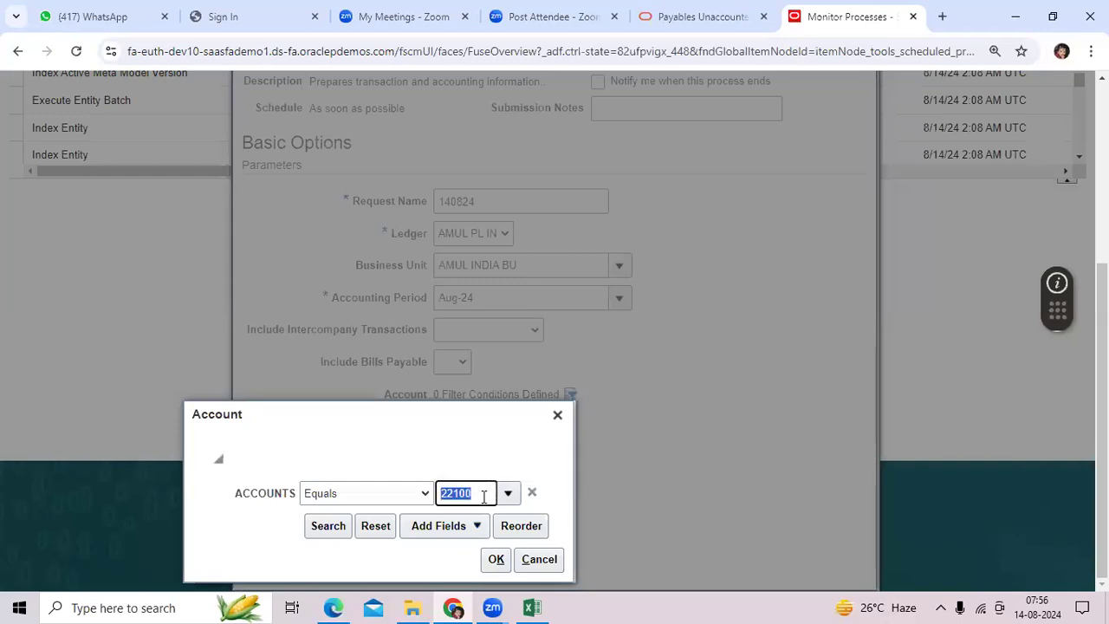
pyautogui.moveTo(481, 496); pyautogui.dragTo(436, 491)
pyautogui.click(496, 559)
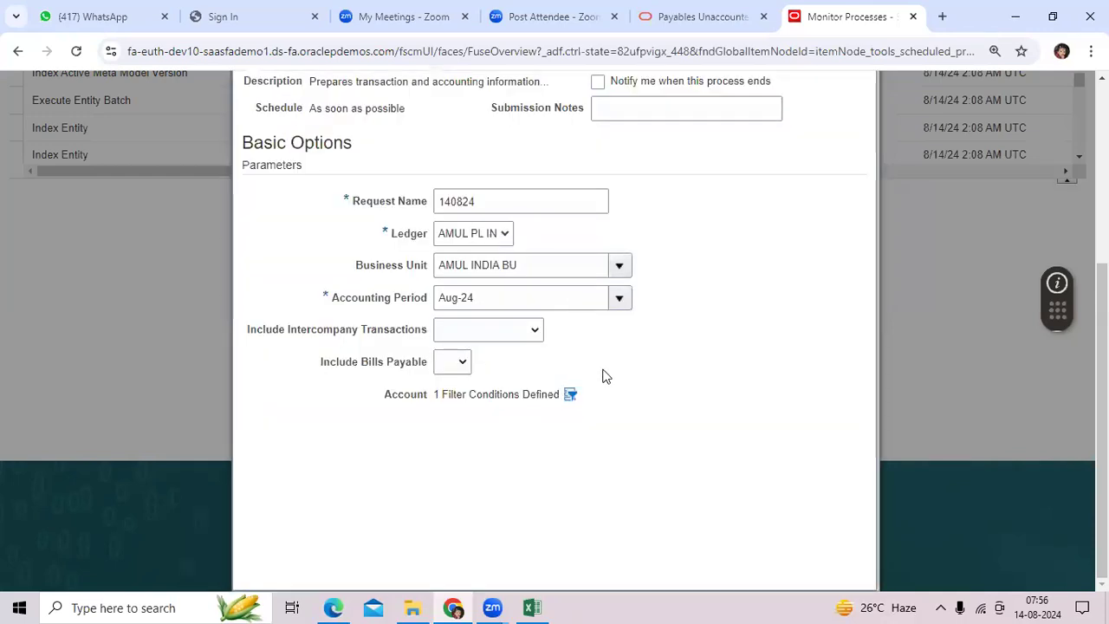
# Submit the reconciliation process and refresh the scheduled process list to update its status
pyautogui.scroll(3, 766, 286)
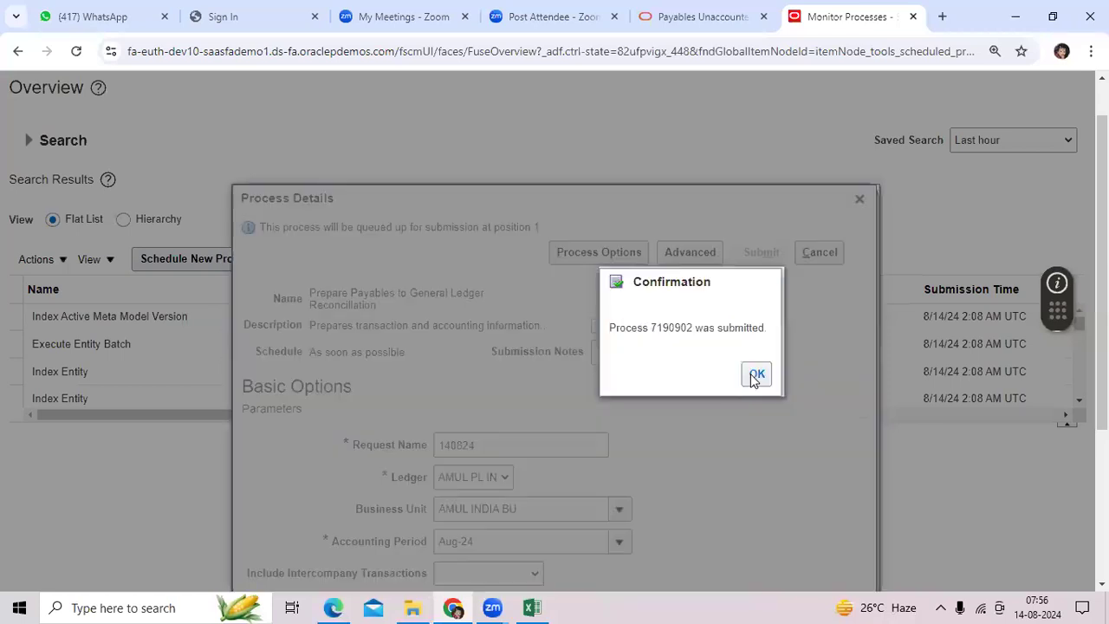
pyautogui.click(753, 374)
pyautogui.click(696, 259)
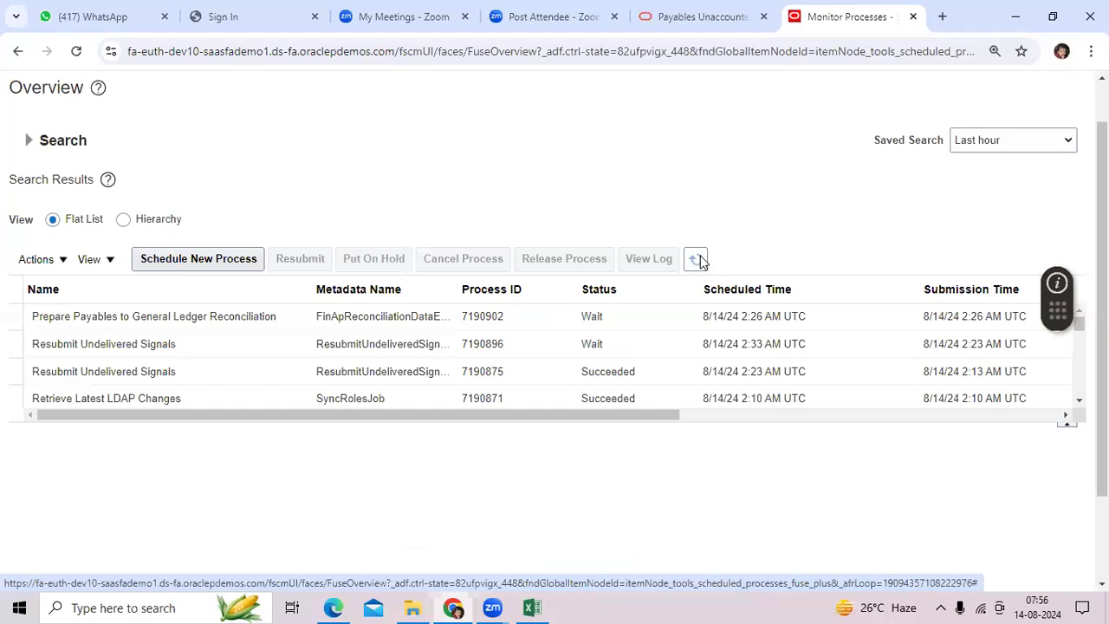
pyautogui.click(697, 259)
pyautogui.click(698, 260)
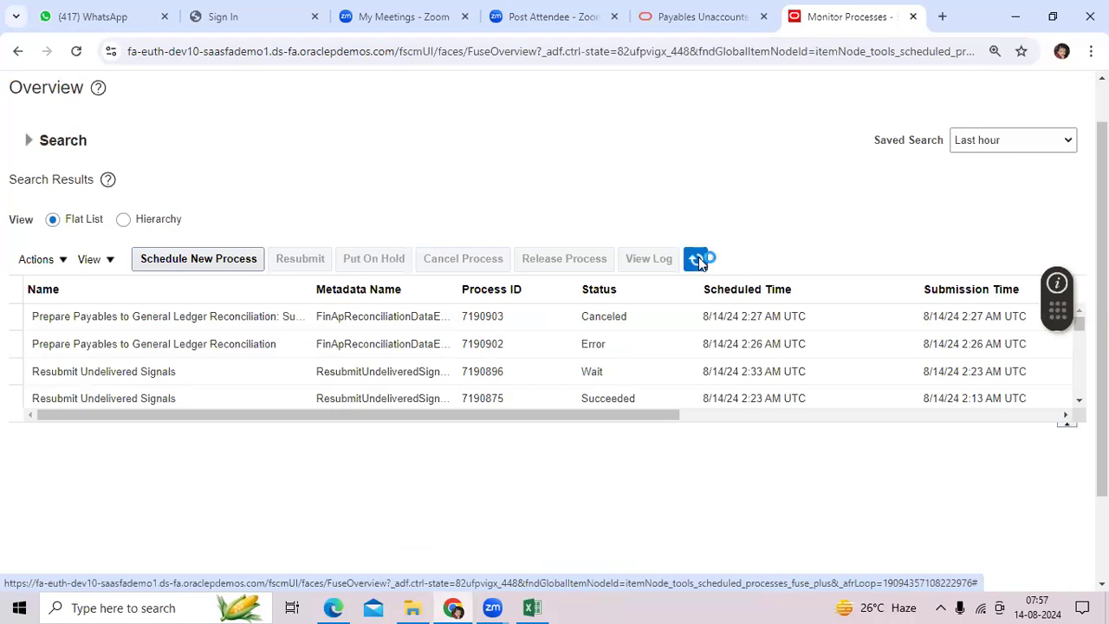
# Examine the completion text in the details of the submitted Prepare Payables to General Ledger Reconciliation process
pyautogui.click(664, 343)
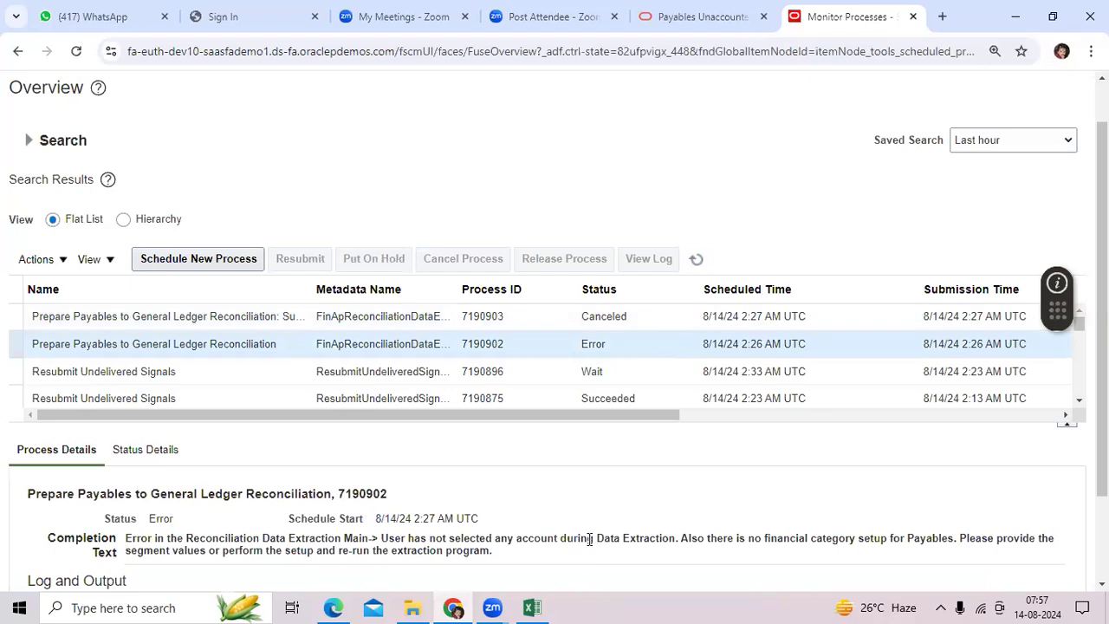
pyautogui.scroll(-2, 433, 503)
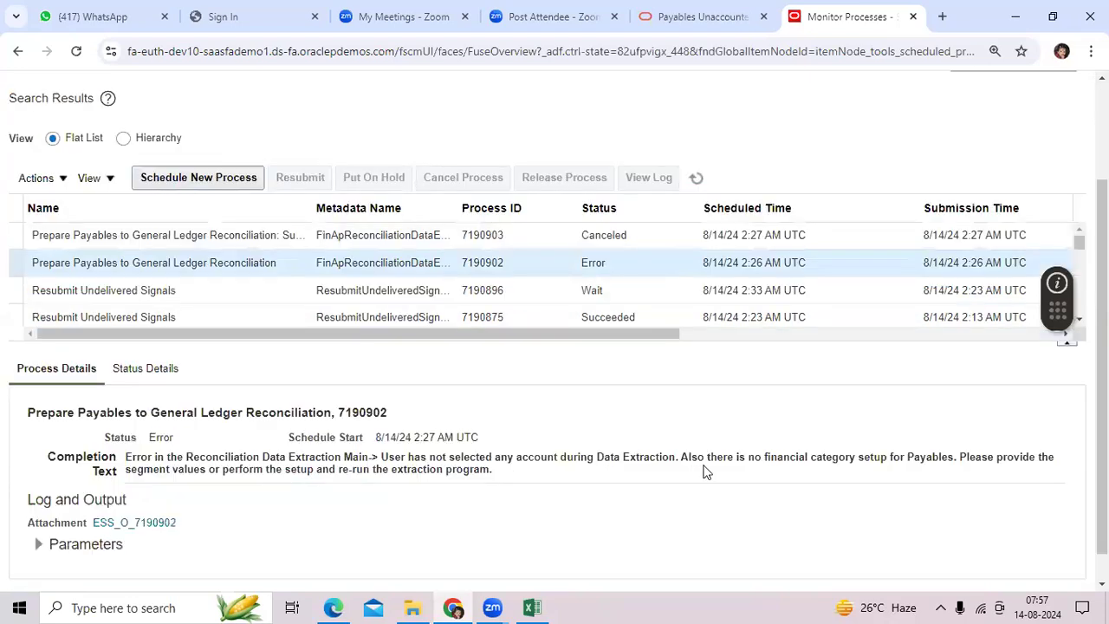
pyautogui.click(940, 457)
pyautogui.moveTo(794, 457); pyautogui.dragTo(679, 457)
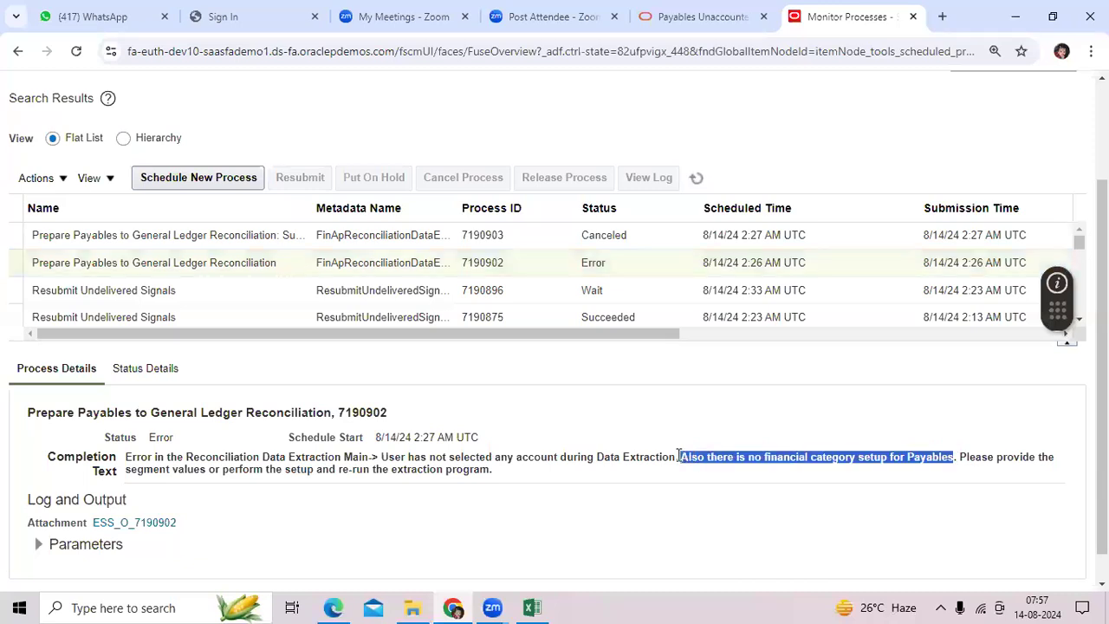
pyautogui.click(182, 482)
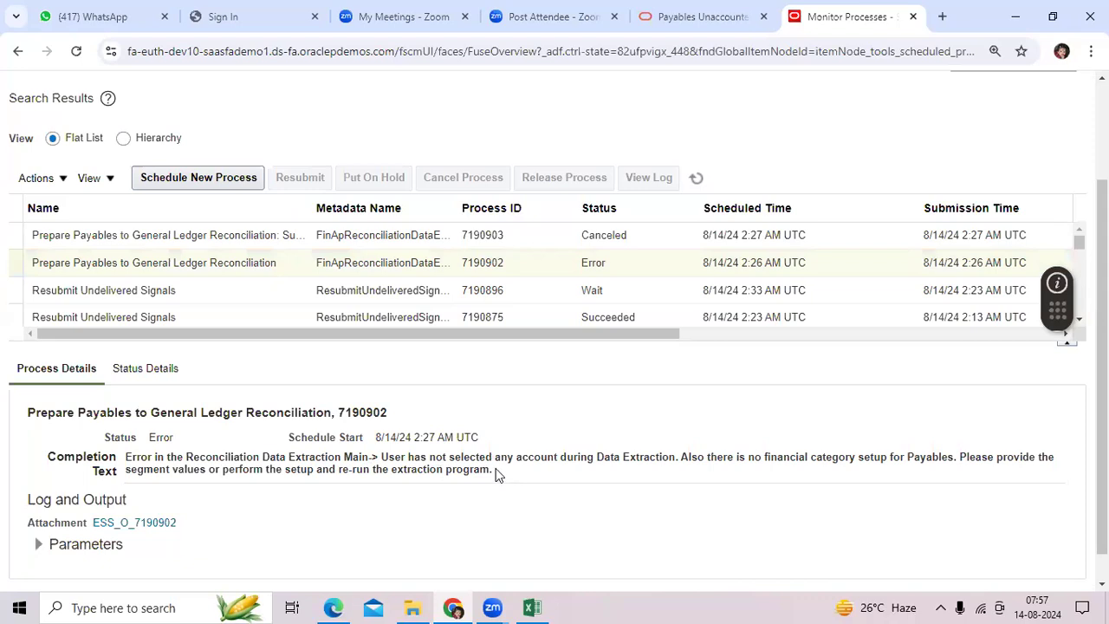
pyautogui.moveTo(368, 462); pyautogui.dragTo(102, 459)
pyautogui.scroll(2, 337, 477)
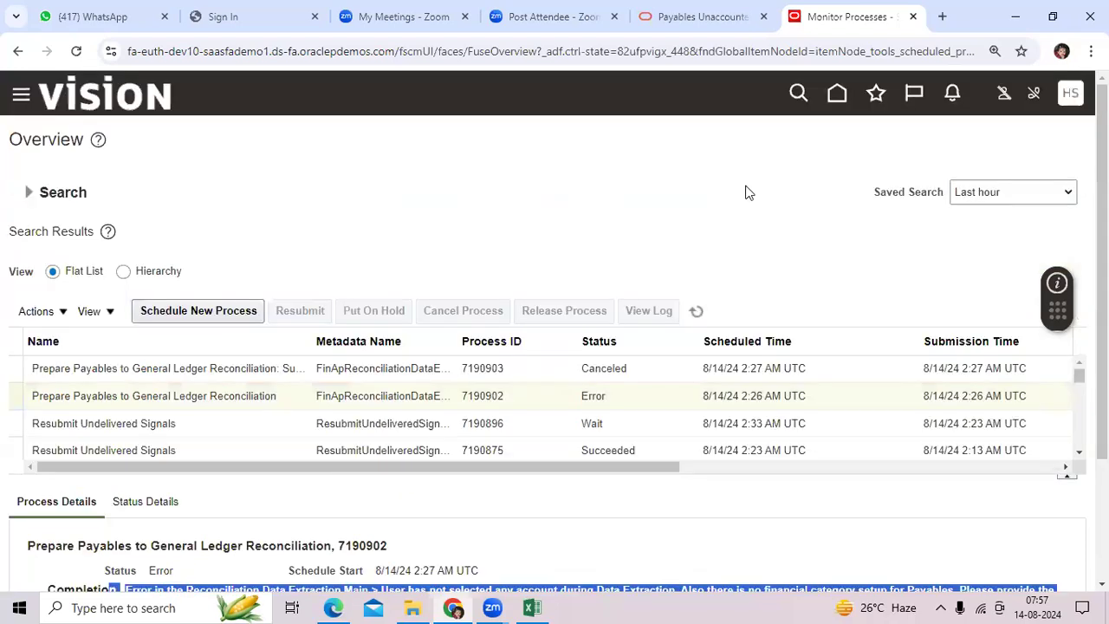
# Go from the home page to the Payables Invoices work area
pyautogui.click(838, 94)
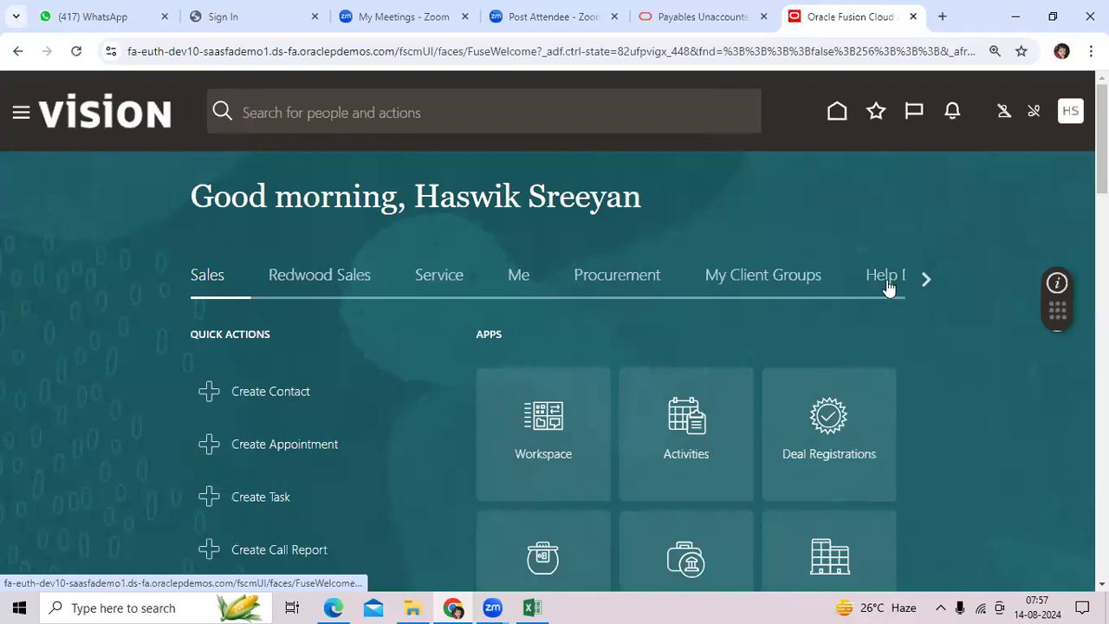
pyautogui.click(926, 277)
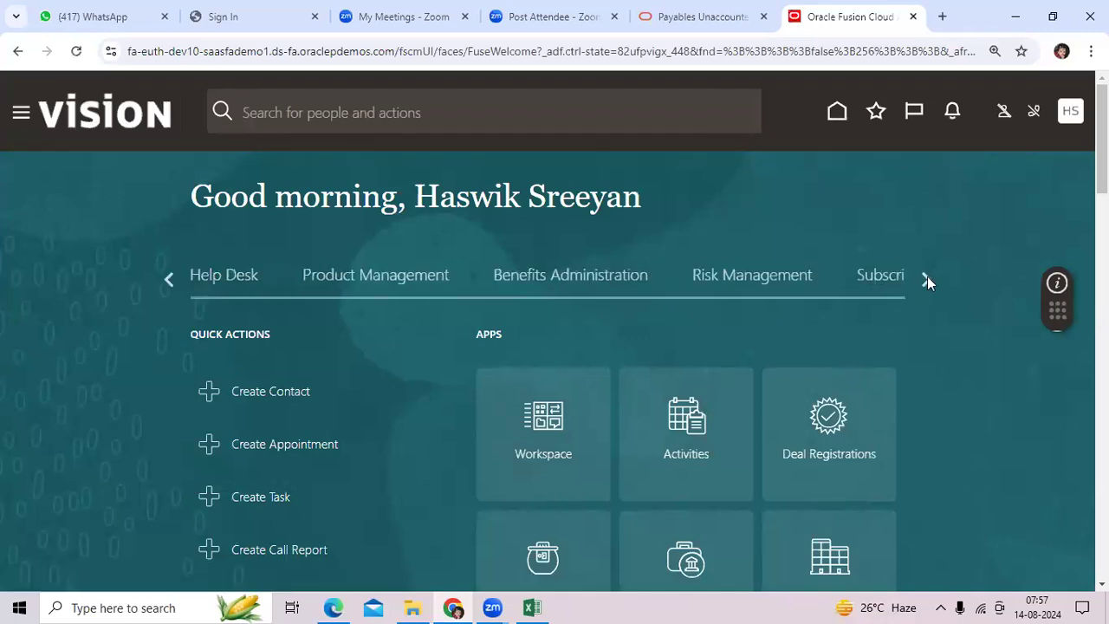
pyautogui.click(925, 277)
pyautogui.click(926, 278)
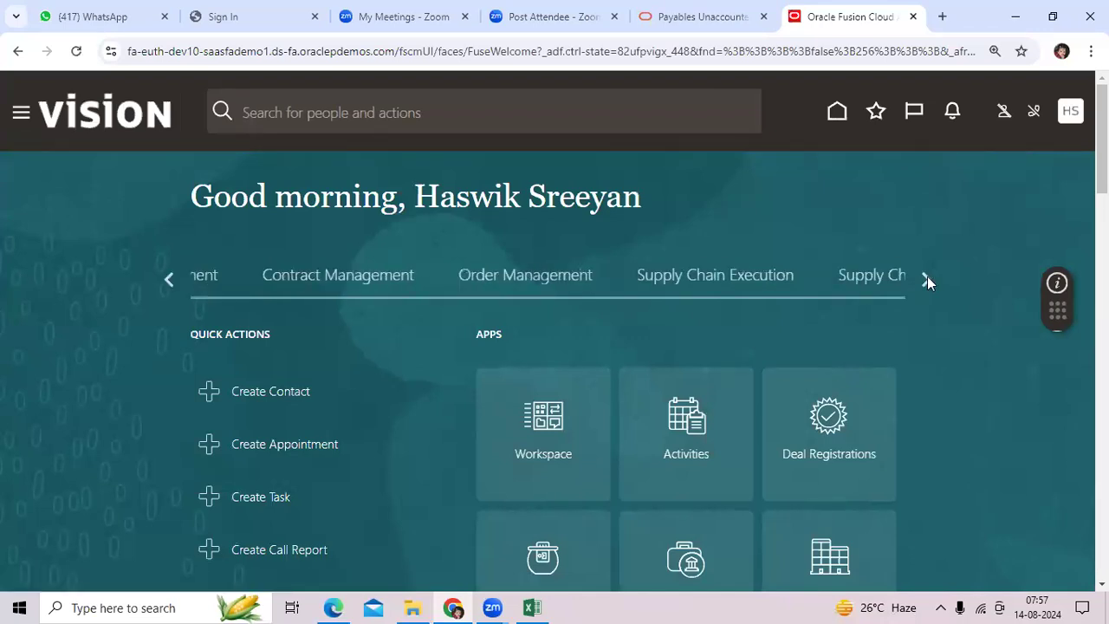
pyautogui.hscroll(2, 765, 282)
pyautogui.click(627, 283)
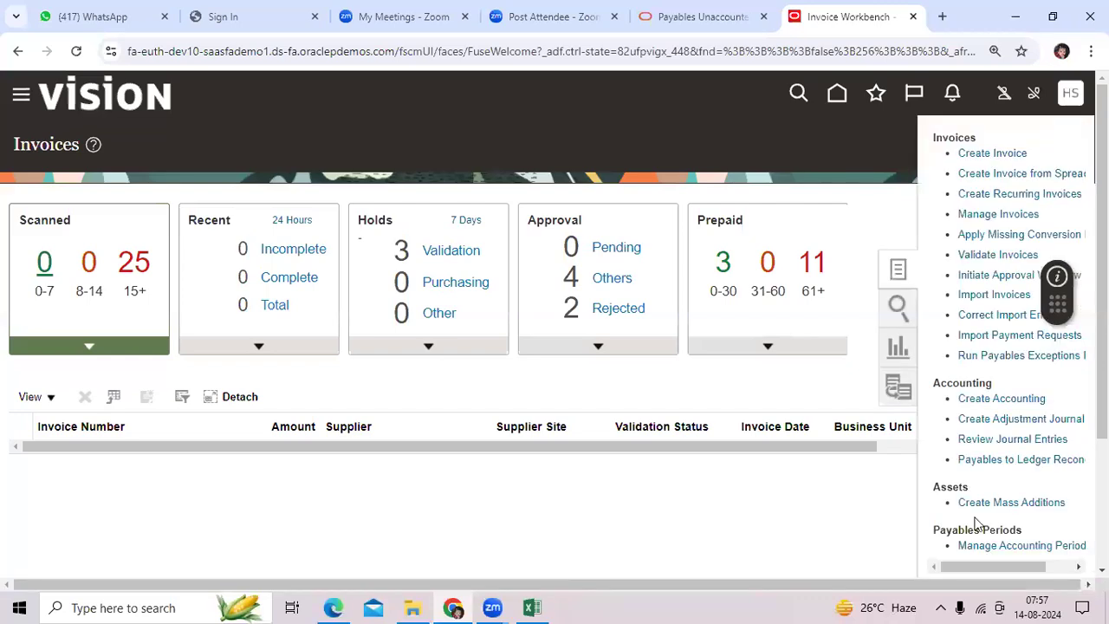
# Open the Payables to Ledger Reconciliation Report from the Accounting tasks of the Invoices work area
pyautogui.scroll(-1, 1025, 549)
pyautogui.scroll(-1, 1033, 459)
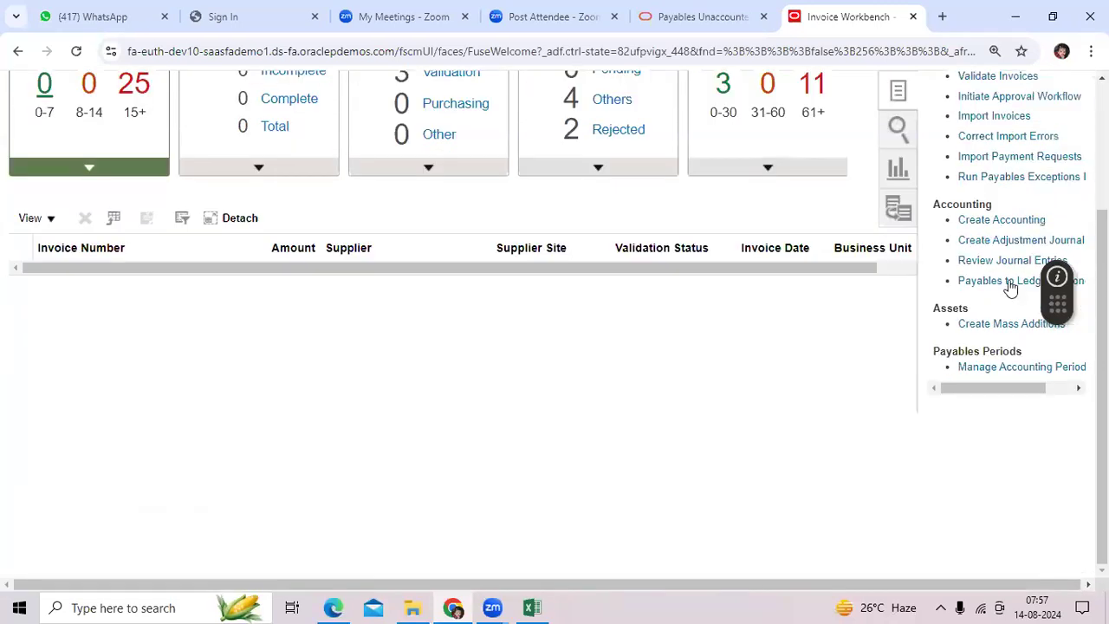
pyautogui.click(1010, 281)
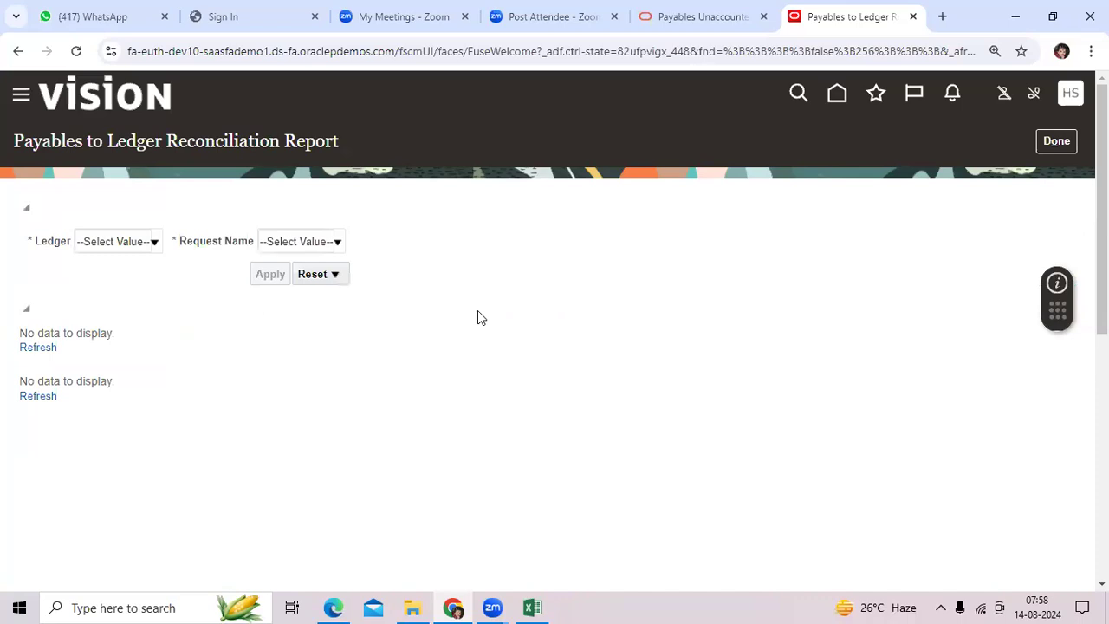
# Check which Request Name and Ledger values the Payables to Ledger Reconciliation Report offers
pyautogui.click(303, 240)
pyautogui.click(337, 242)
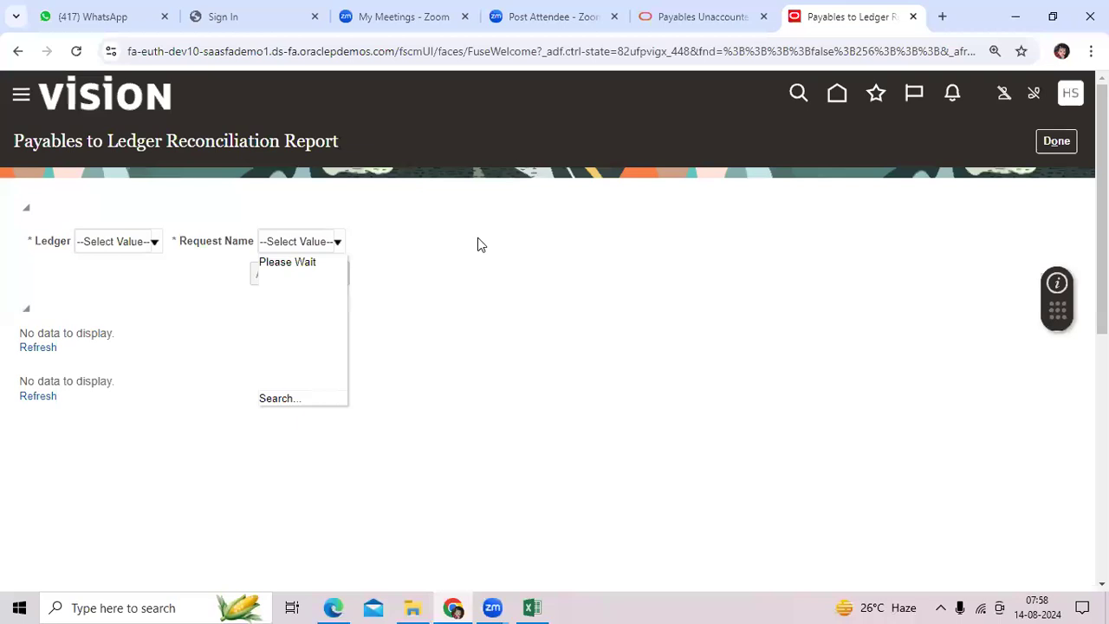
pyautogui.click(154, 247)
pyautogui.click(154, 249)
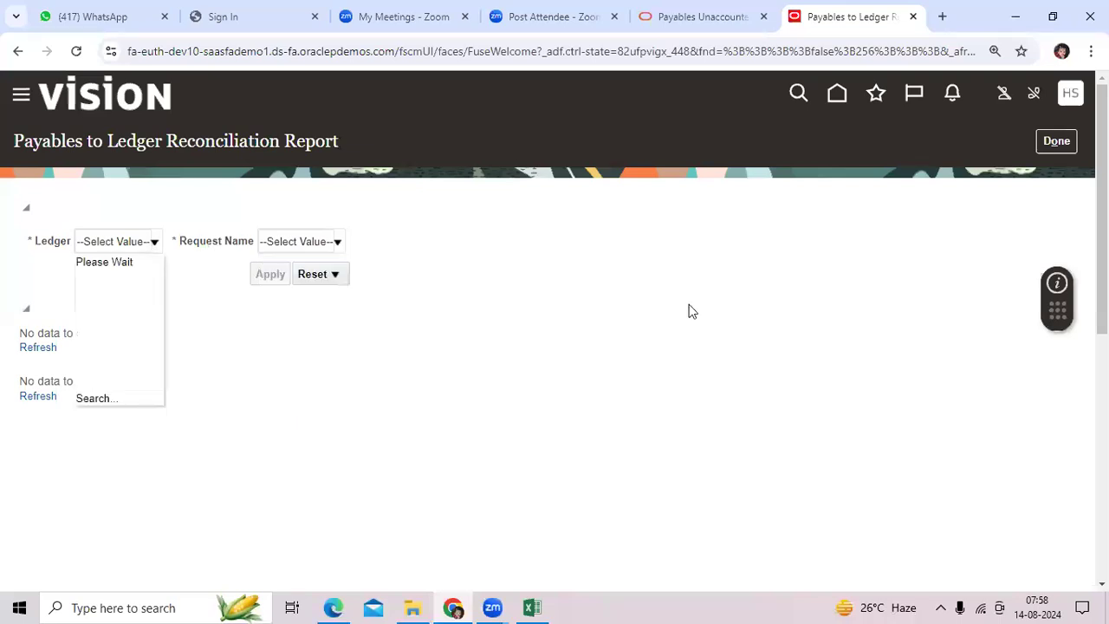
pyautogui.click(214, 256)
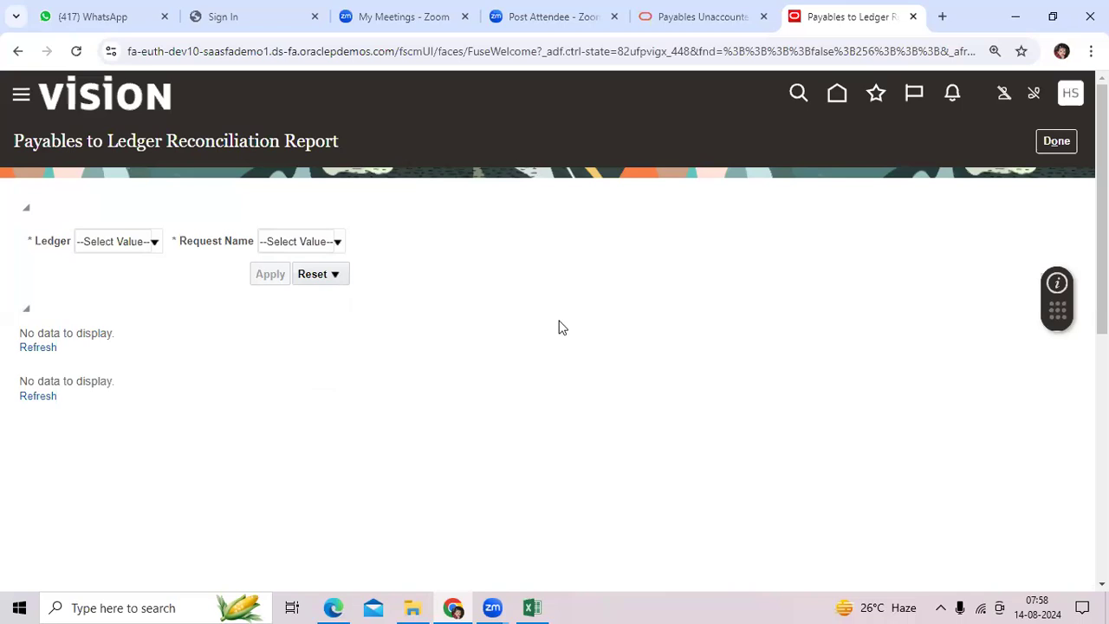
pyautogui.scroll(-5, 559, 327)
pyautogui.scroll(5, 559, 328)
pyautogui.tripleClick(344, 148)
# Search the computer for "payables to" and open Payables to Ledger Reconciliation Summary.pdf in Adobe Reader
pyautogui.hotkey('ctrl', 't')
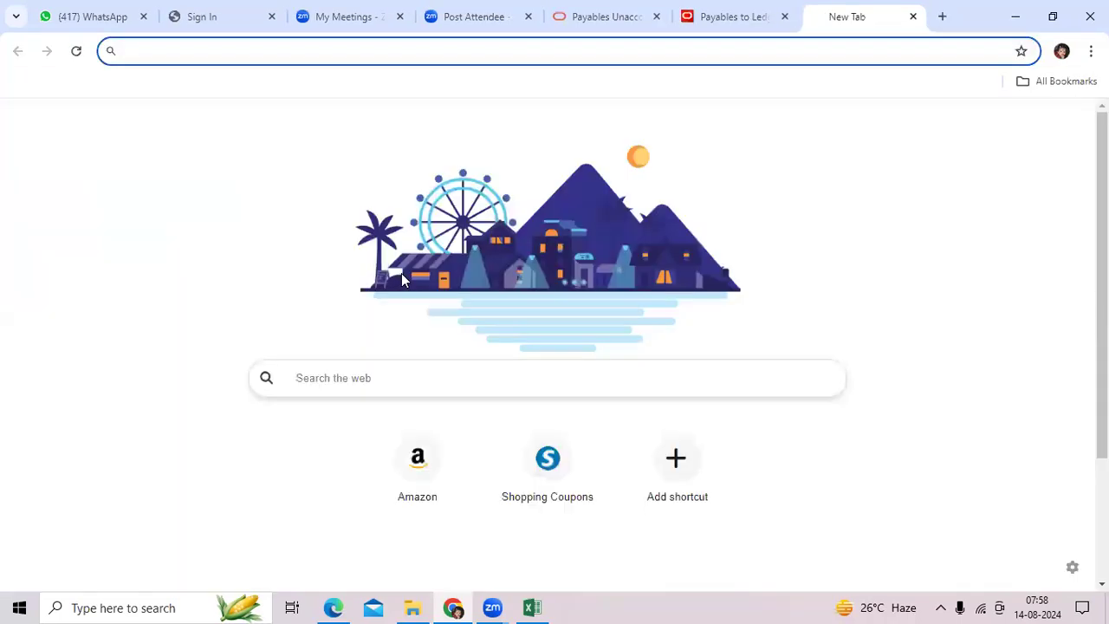
pyautogui.click(155, 606)
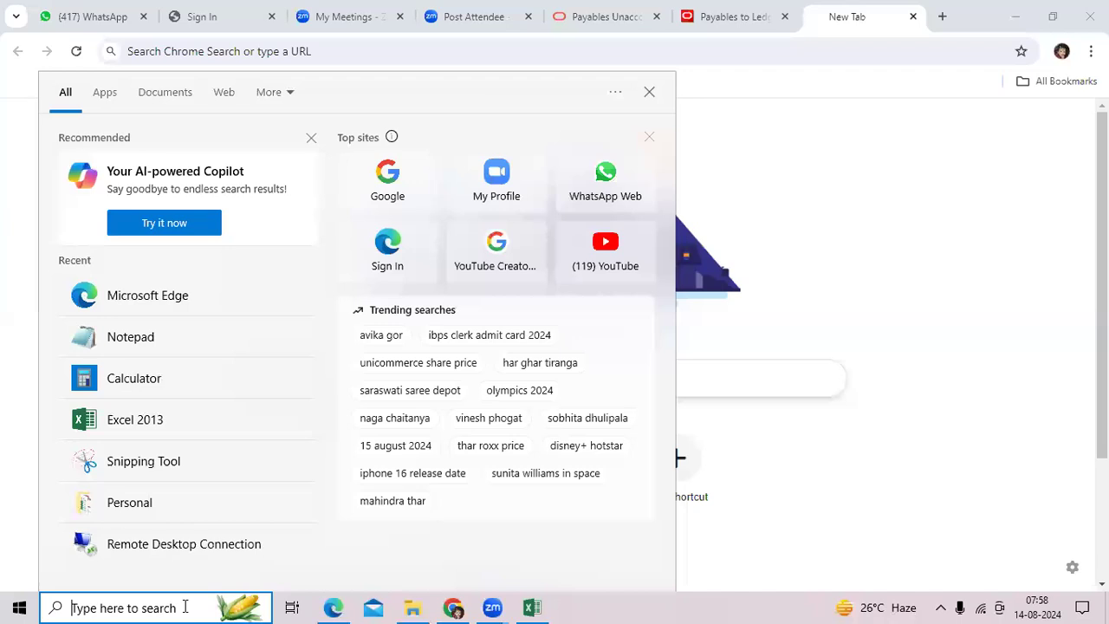
pyautogui.write('payables to')
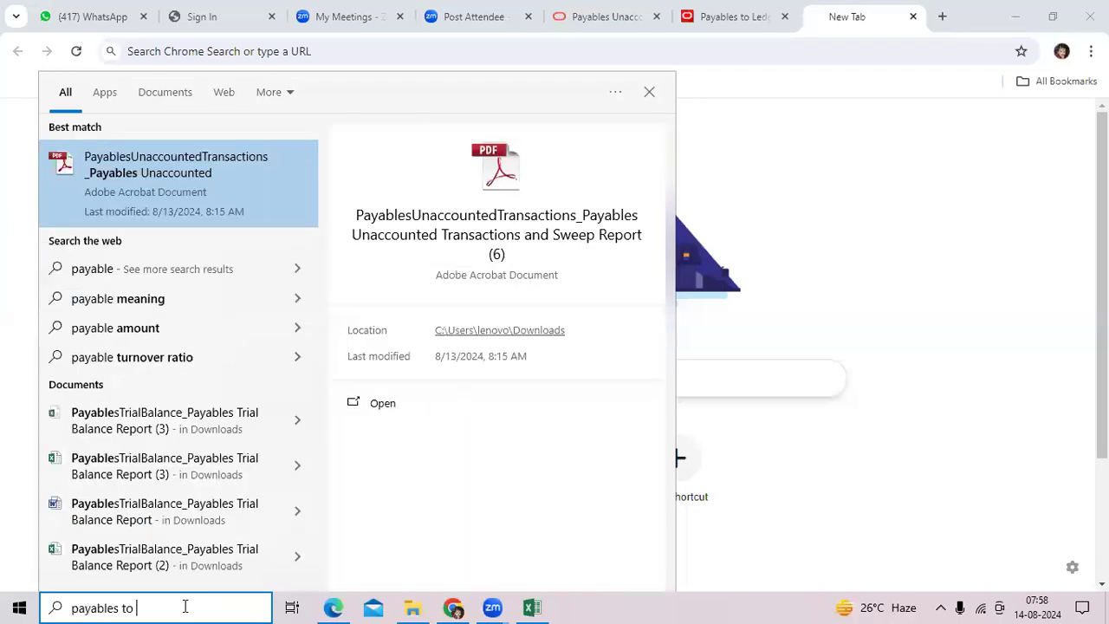
pyautogui.click(198, 168)
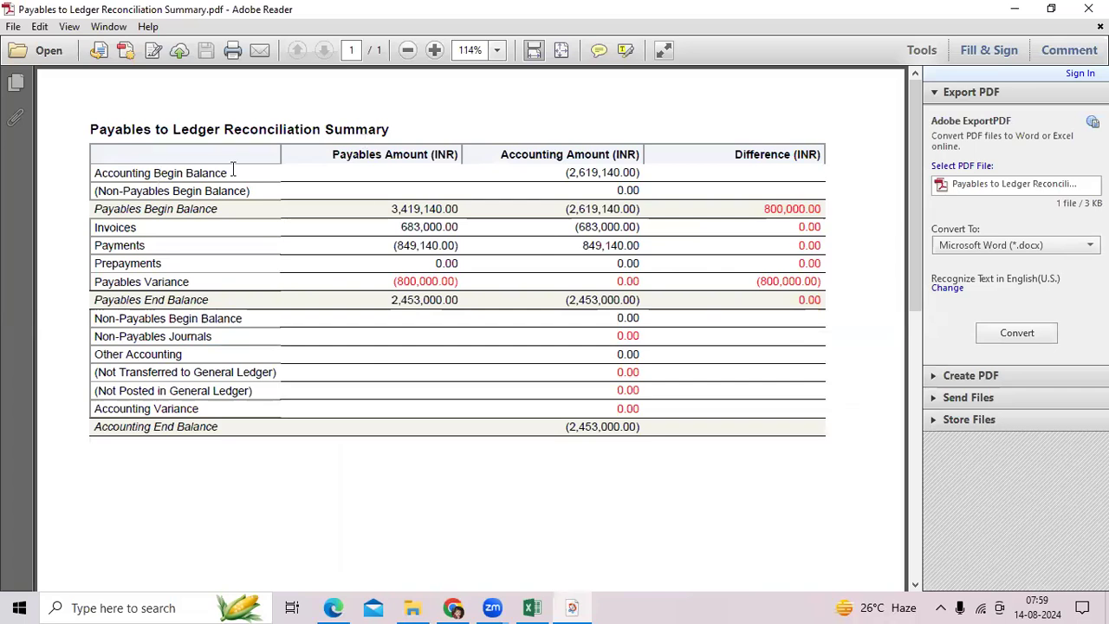
# Examine the Accounting Amount figures for Accounting Begin Balance, Invoices, Payments and Payables End Balance in the summary
pyautogui.moveTo(558, 172); pyautogui.dragTo(642, 173)
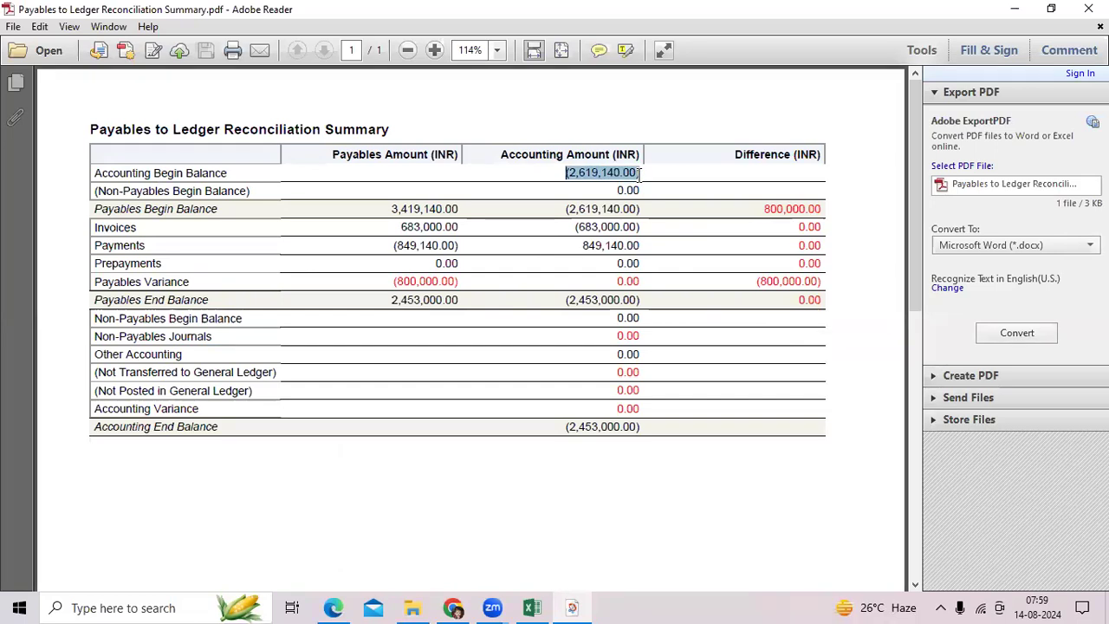
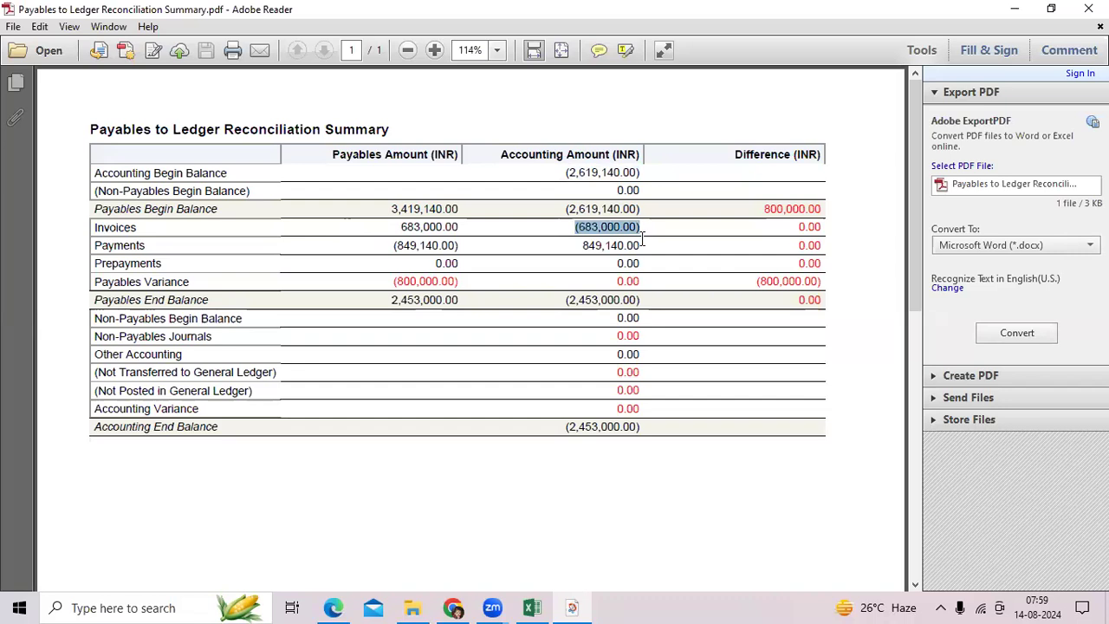
pyautogui.click(578, 245)
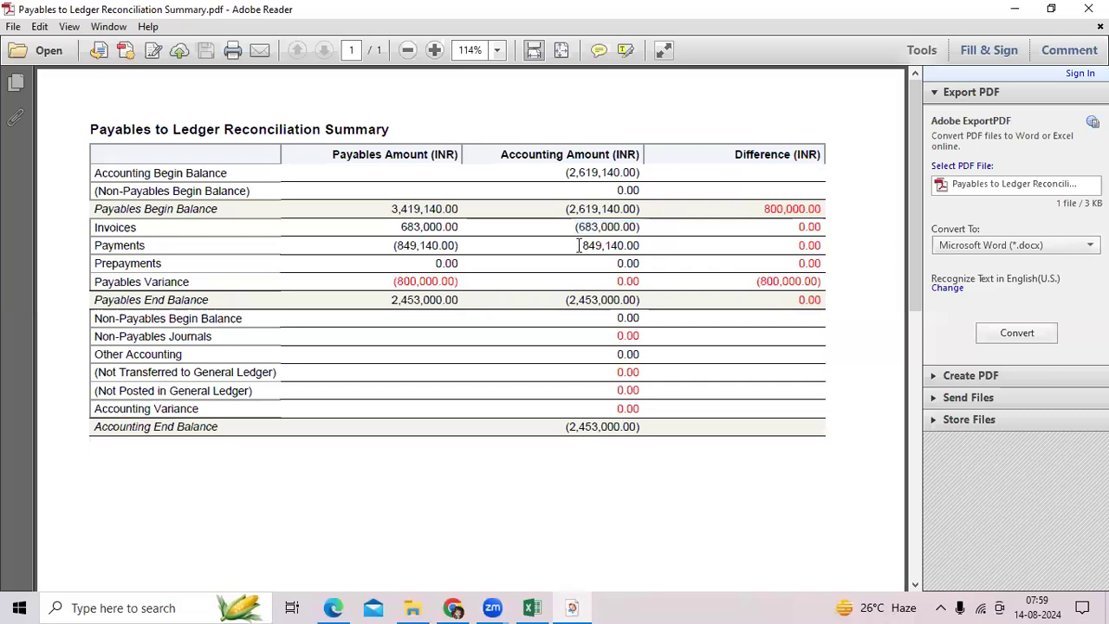
pyautogui.doubleClick(646, 249)
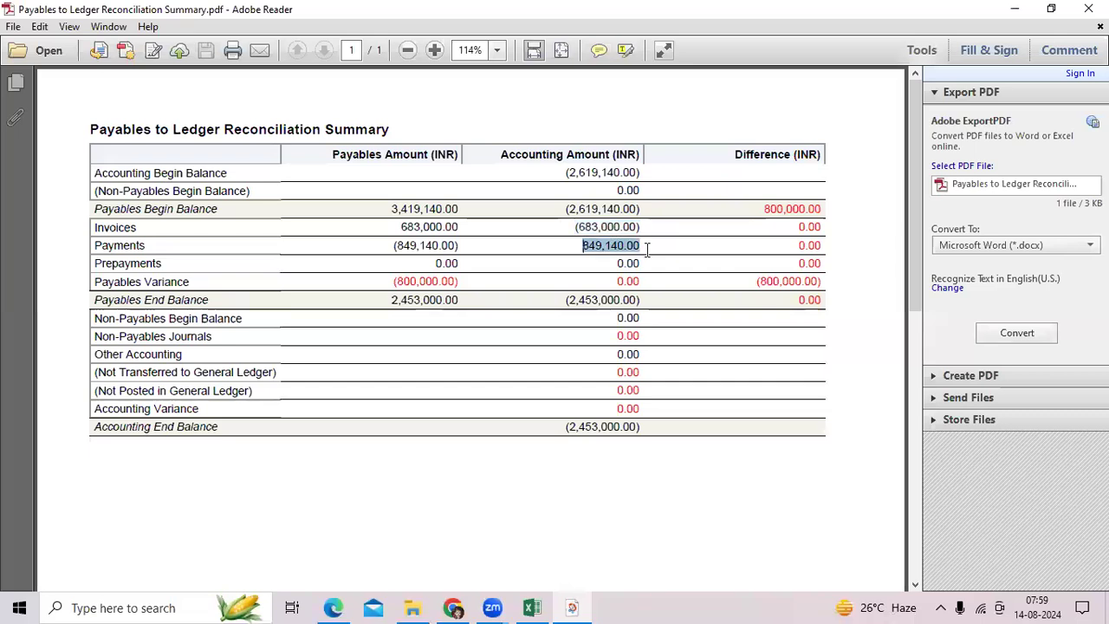
pyautogui.click(649, 247)
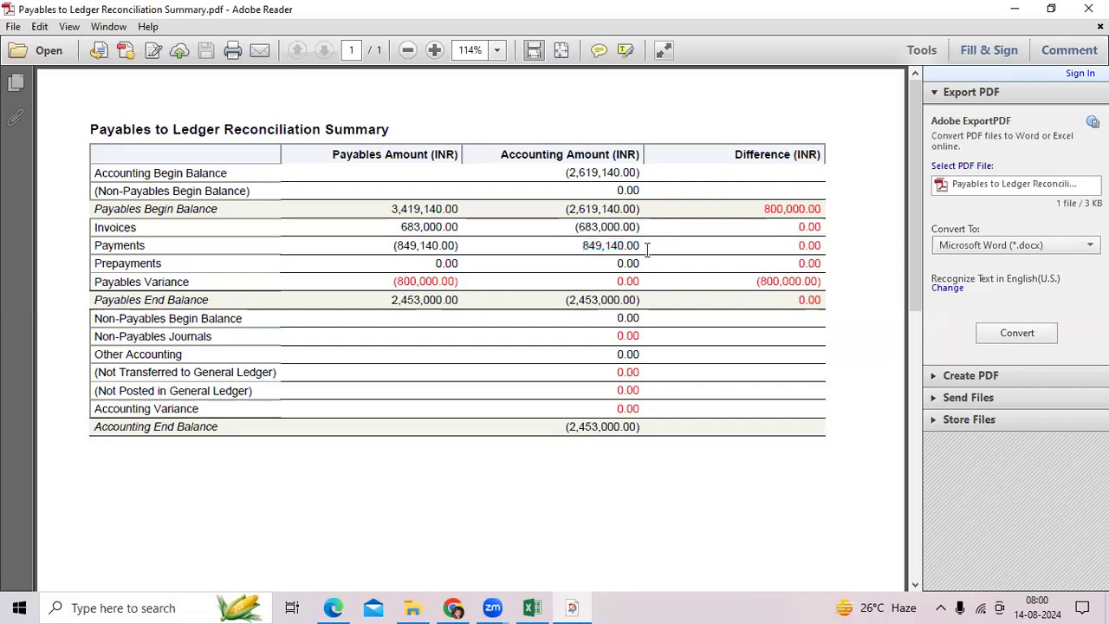
pyautogui.moveTo(646, 249); pyautogui.dragTo(581, 245)
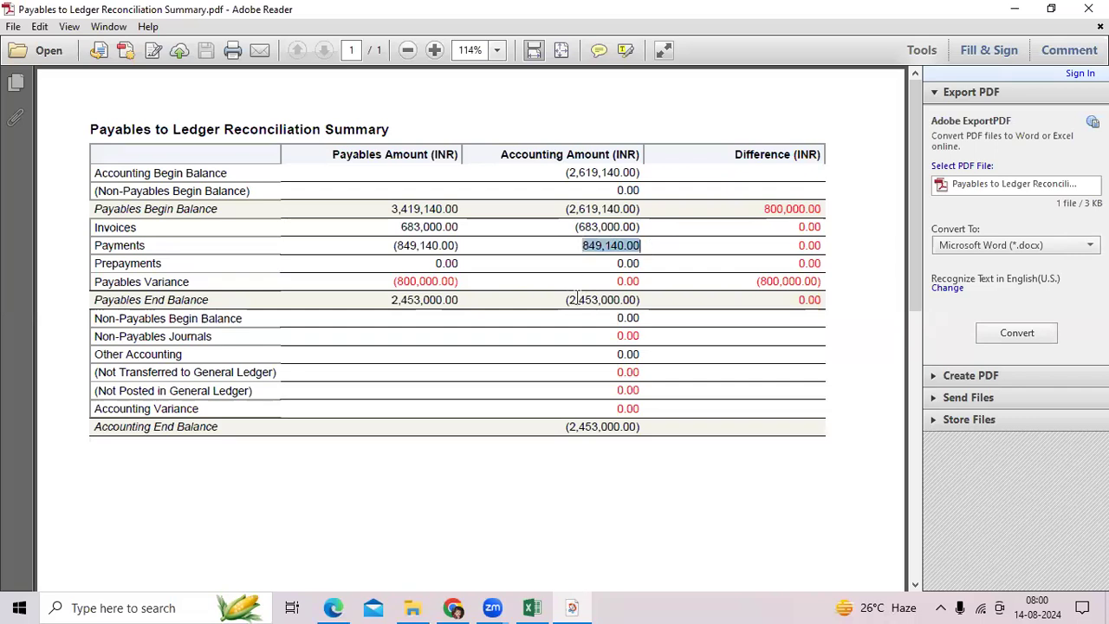
pyautogui.moveTo(569, 296); pyautogui.dragTo(657, 309)
pyautogui.click(657, 309)
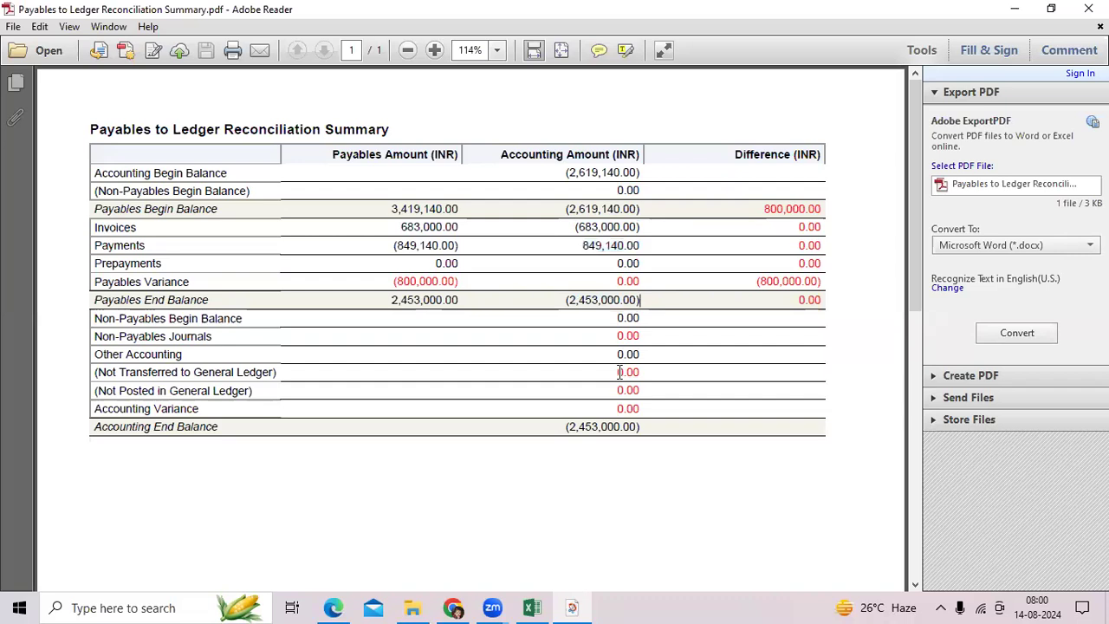
# Retrace the Accounting Amount figures from begin balance to Payables End Balance and examine the Payables Variance in the Payables Amount column
pyautogui.click(565, 173)
pyautogui.moveTo(626, 176); pyautogui.dragTo(640, 176)
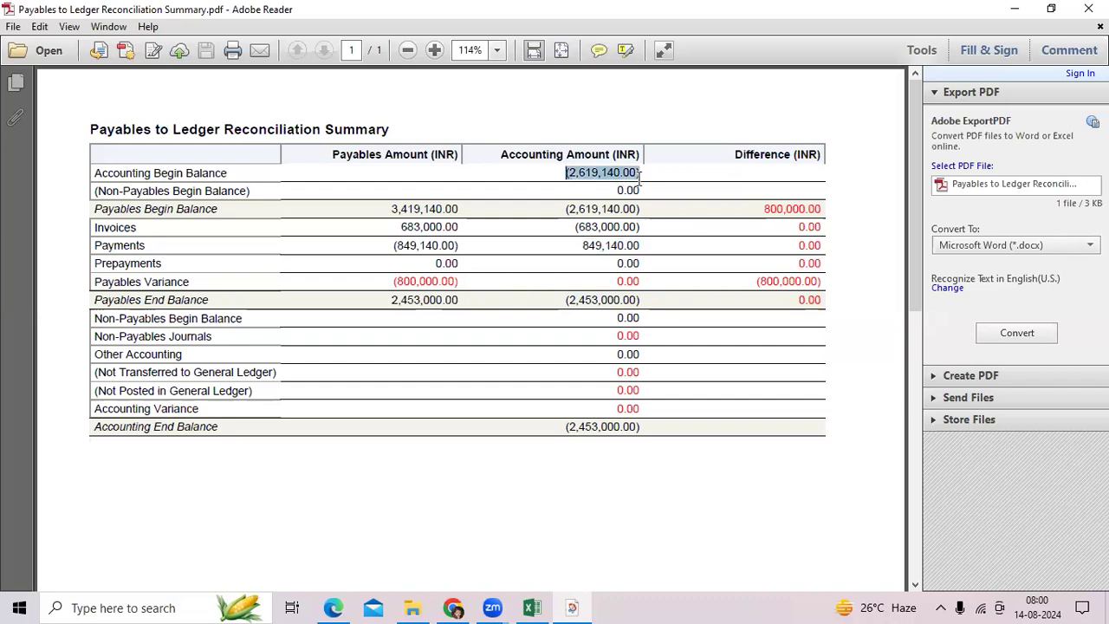
pyautogui.moveTo(562, 208); pyautogui.dragTo(642, 245)
pyautogui.click(582, 245)
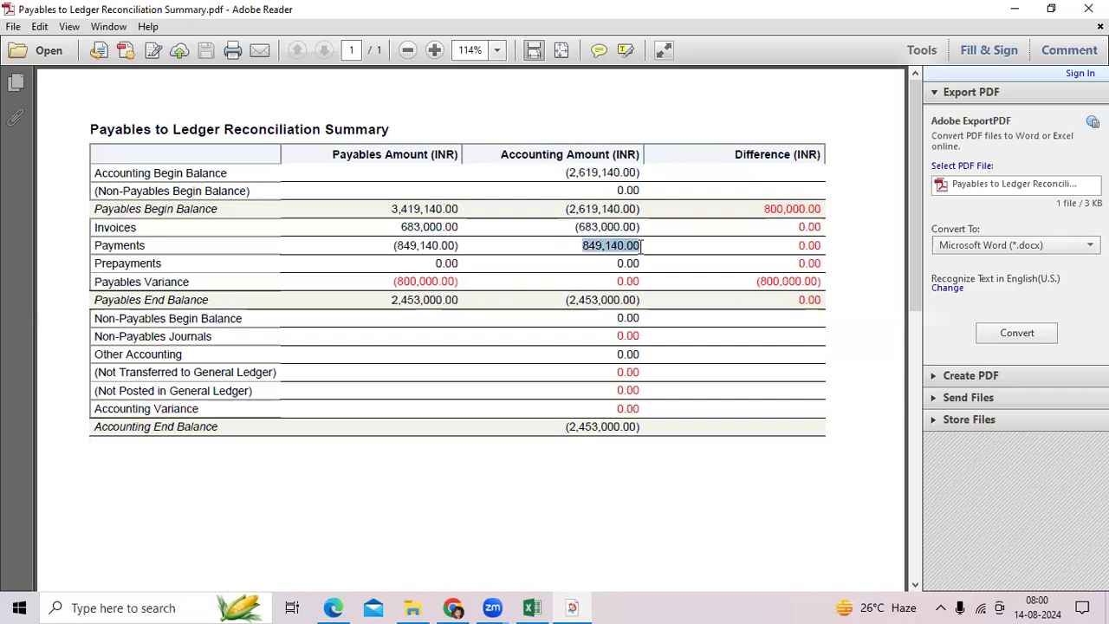
pyautogui.click(613, 300)
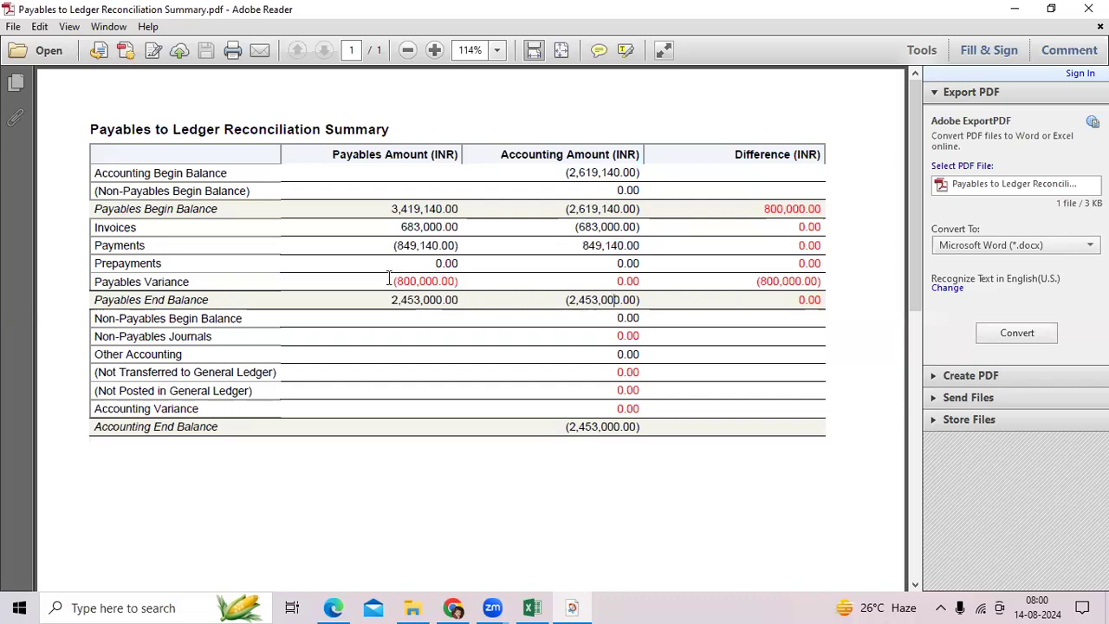
pyautogui.moveTo(389, 281); pyautogui.dragTo(458, 284)
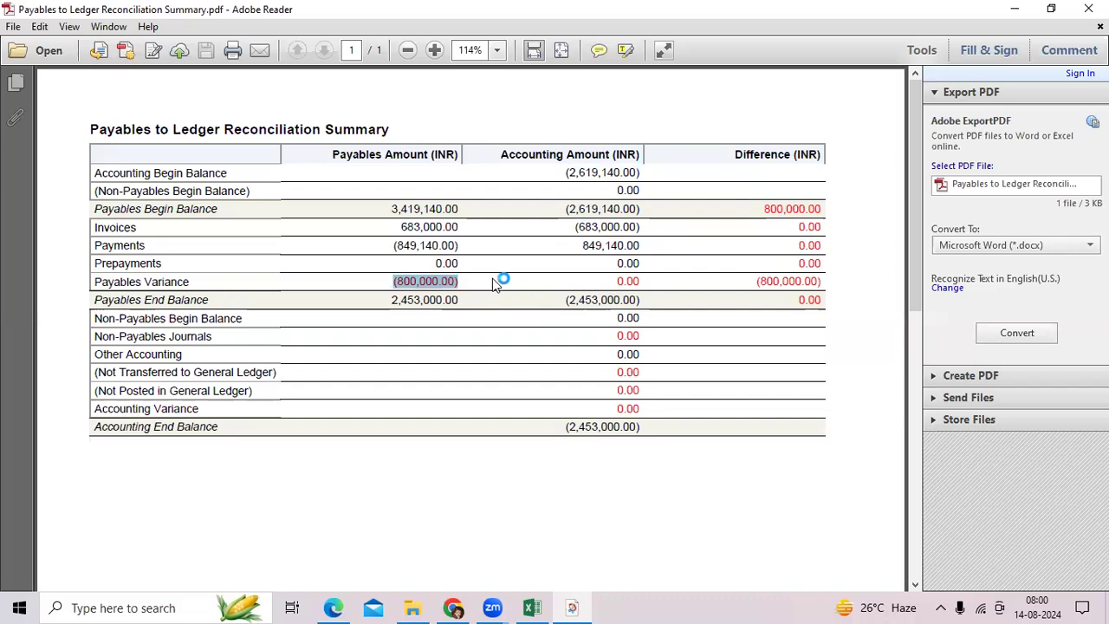
pyautogui.click(492, 278)
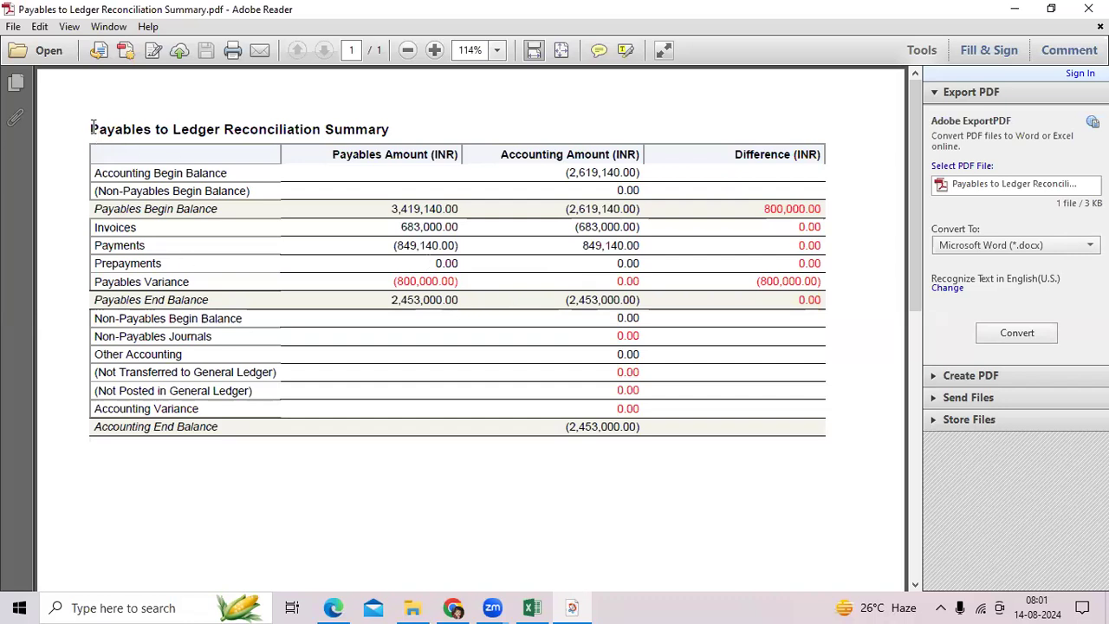
# Review the summary's row labels from the heading and Payables Variance down to Not Transferred to General Ledger
pyautogui.moveTo(92, 122); pyautogui.dragTo(94, 283)
pyautogui.click(119, 226)
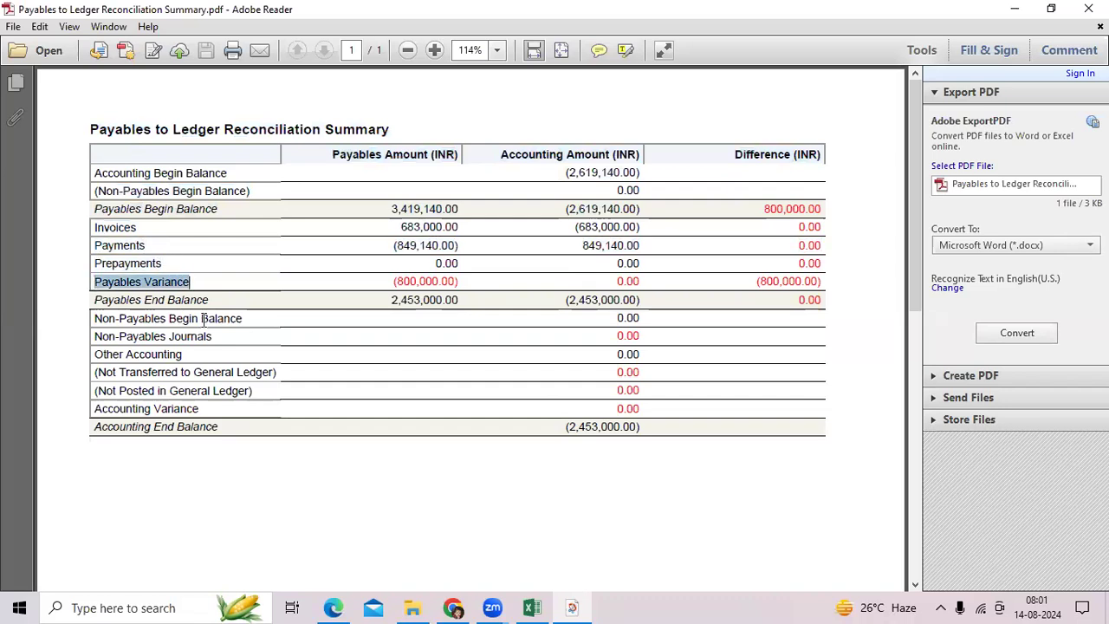
pyautogui.moveTo(243, 318); pyautogui.dragTo(95, 319)
pyautogui.moveTo(215, 336); pyautogui.dragTo(183, 353)
pyautogui.moveTo(288, 375); pyautogui.dragTo(103, 368)
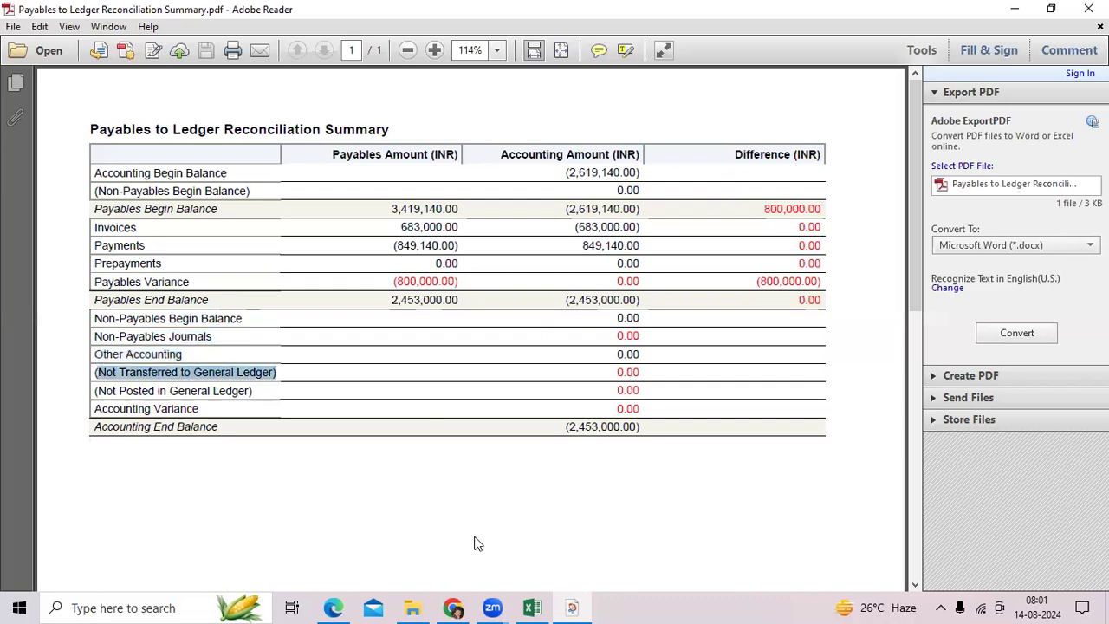
# Return to Oracle Fusion in the browser, close the Payables to Ledger Reconciliation Report and open Scheduled Processes
pyautogui.click(454, 608)
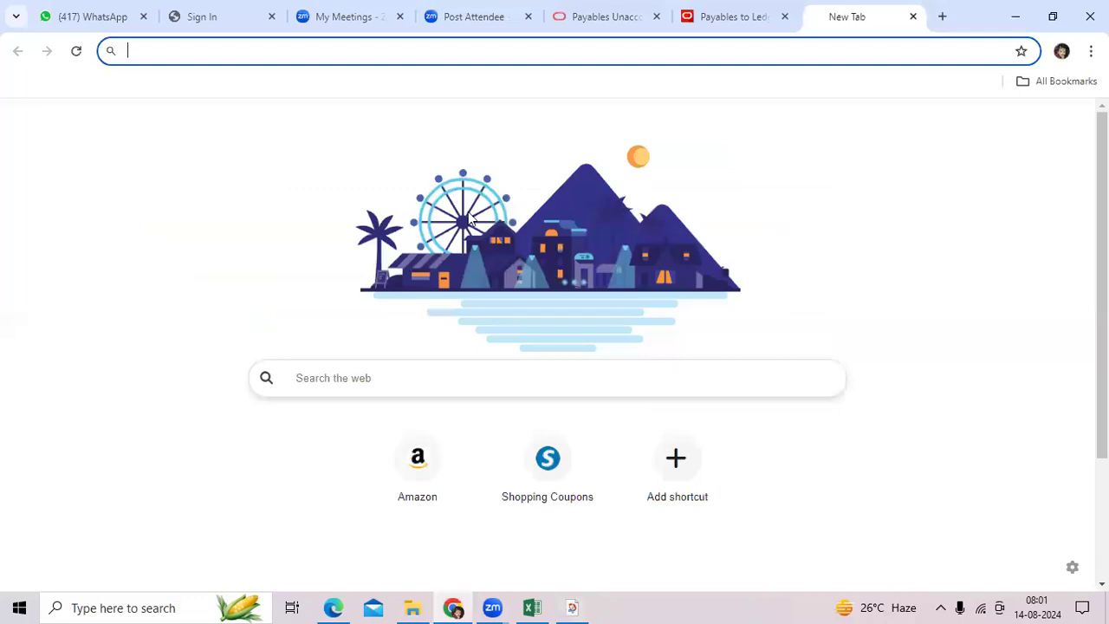
pyautogui.click(630, 13)
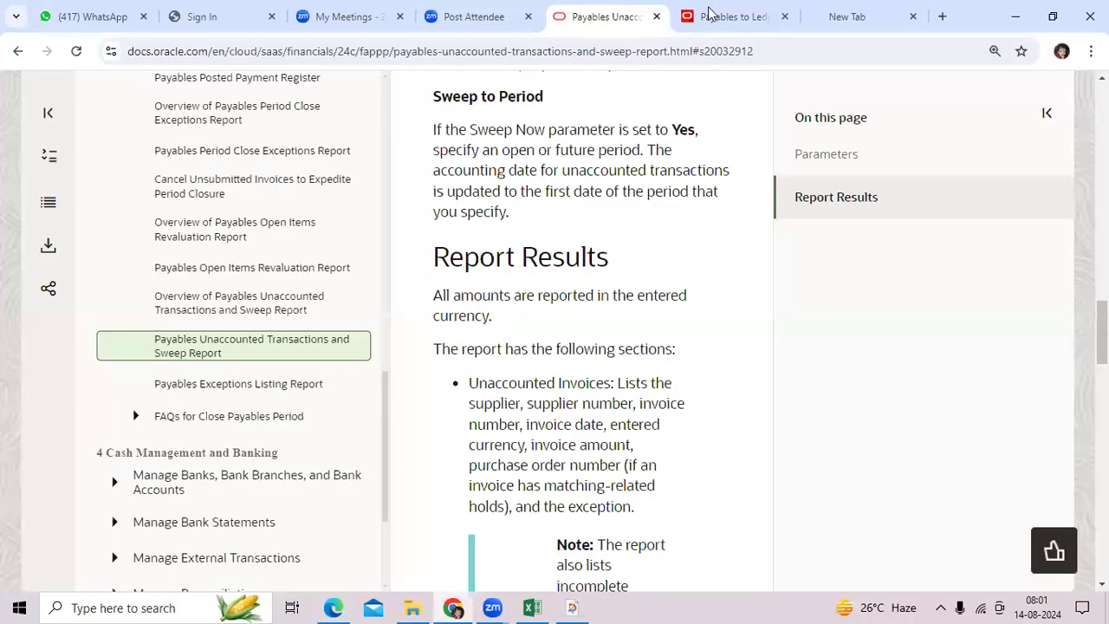
pyautogui.click(713, 14)
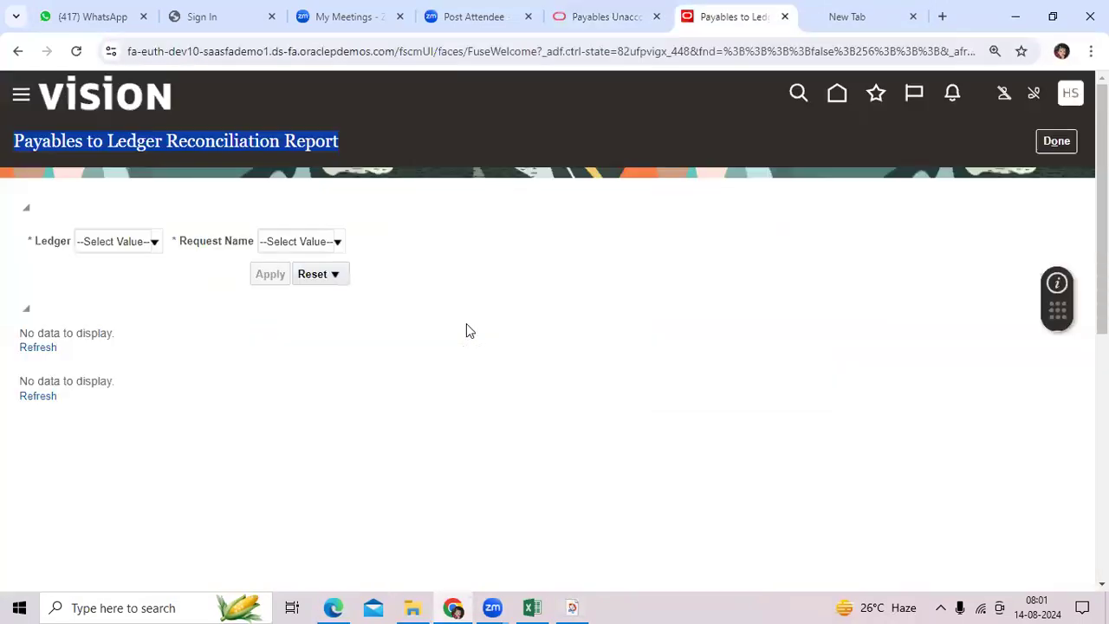
pyautogui.click(1049, 141)
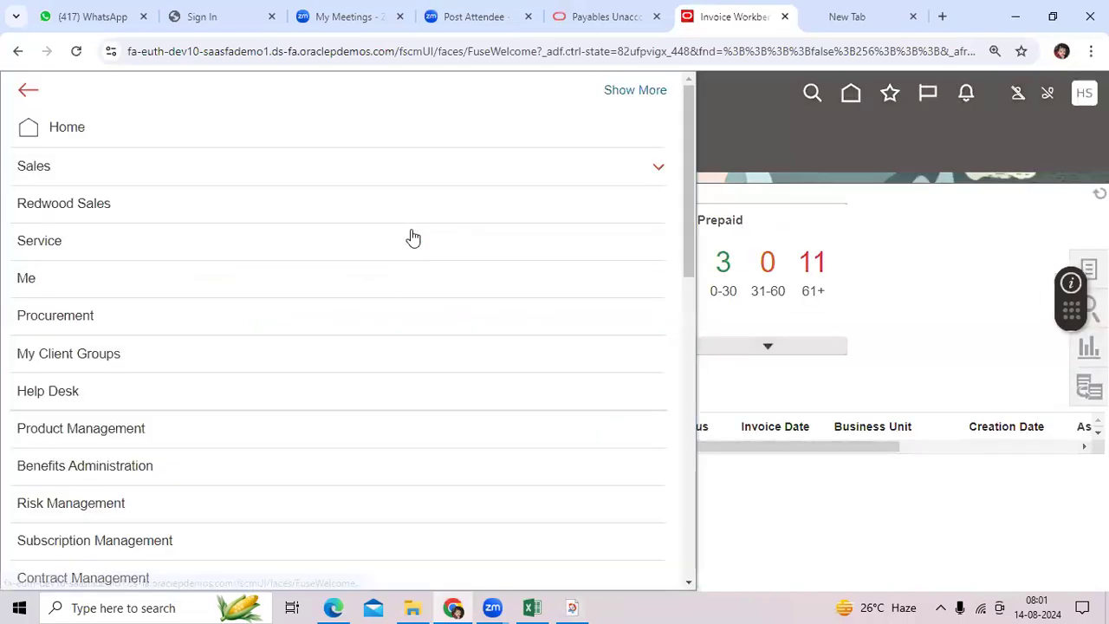
pyautogui.scroll(-10, 398, 286)
pyautogui.scroll(-4, 200, 385)
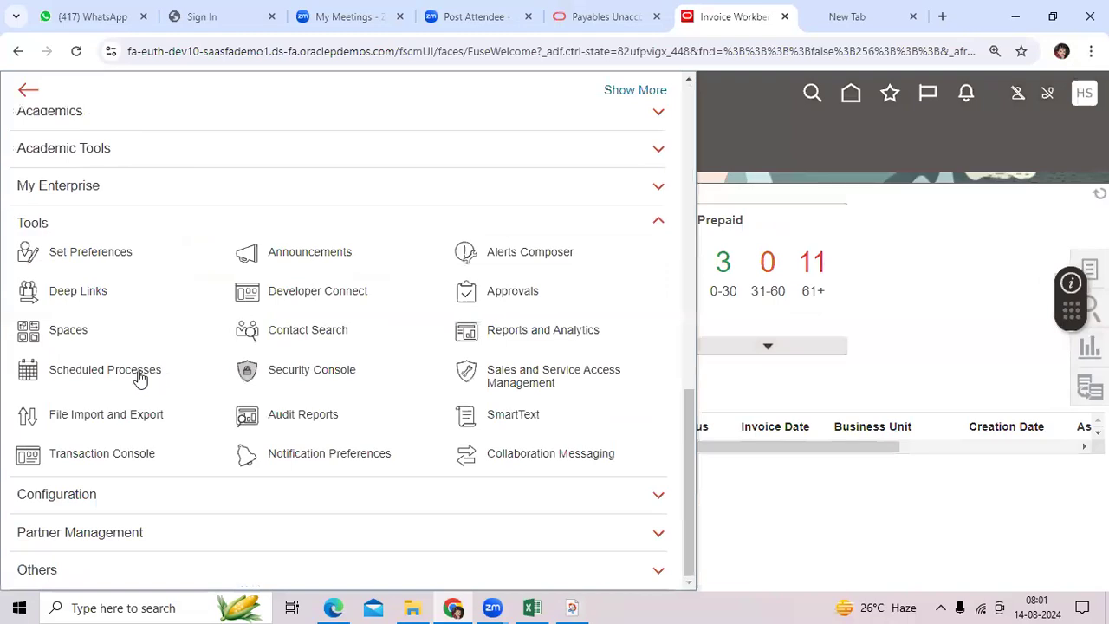
pyautogui.click(141, 376)
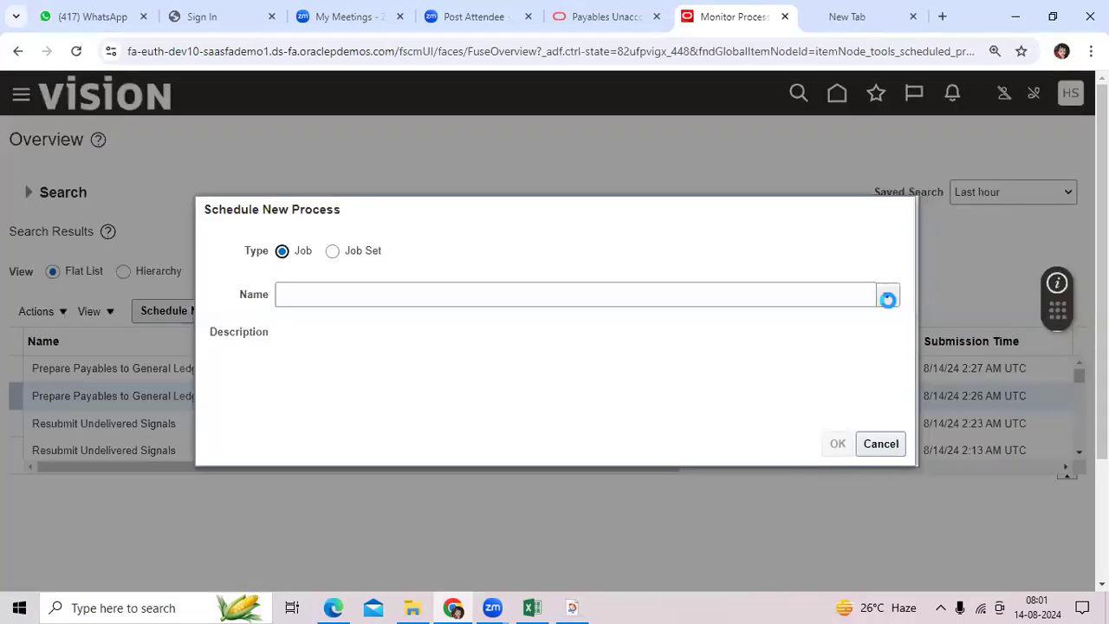
# Search the process names for "Trial" and choose Trial Balance Report as the new process to schedule
pyautogui.click(887, 297)
pyautogui.scroll(-2, 327, 447)
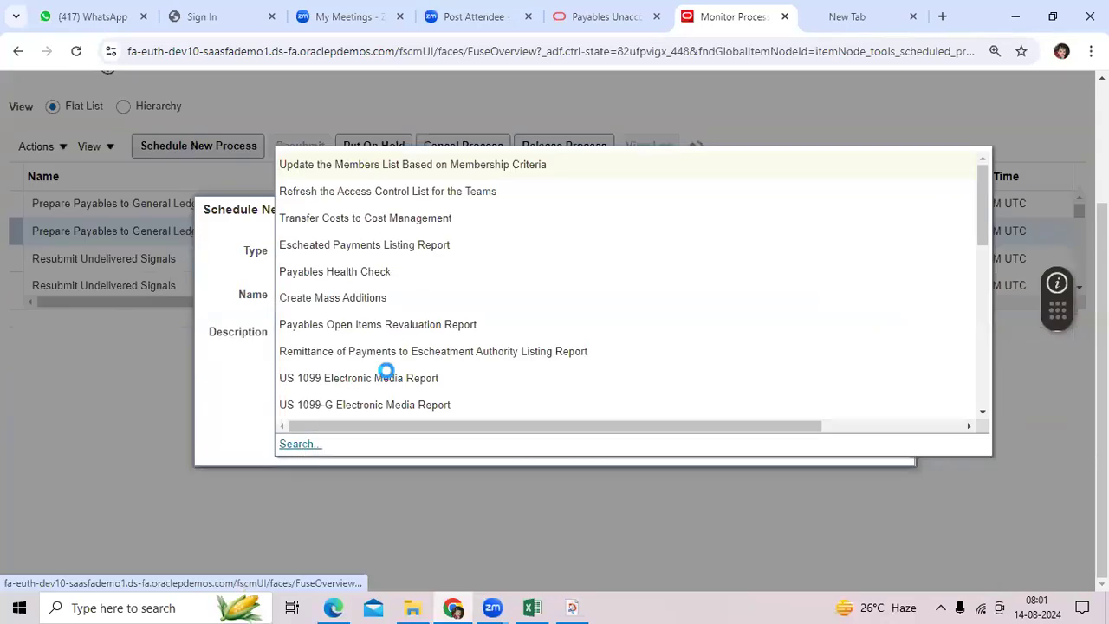
pyautogui.click(441, 300)
pyautogui.click(438, 300)
pyautogui.write('Trial')
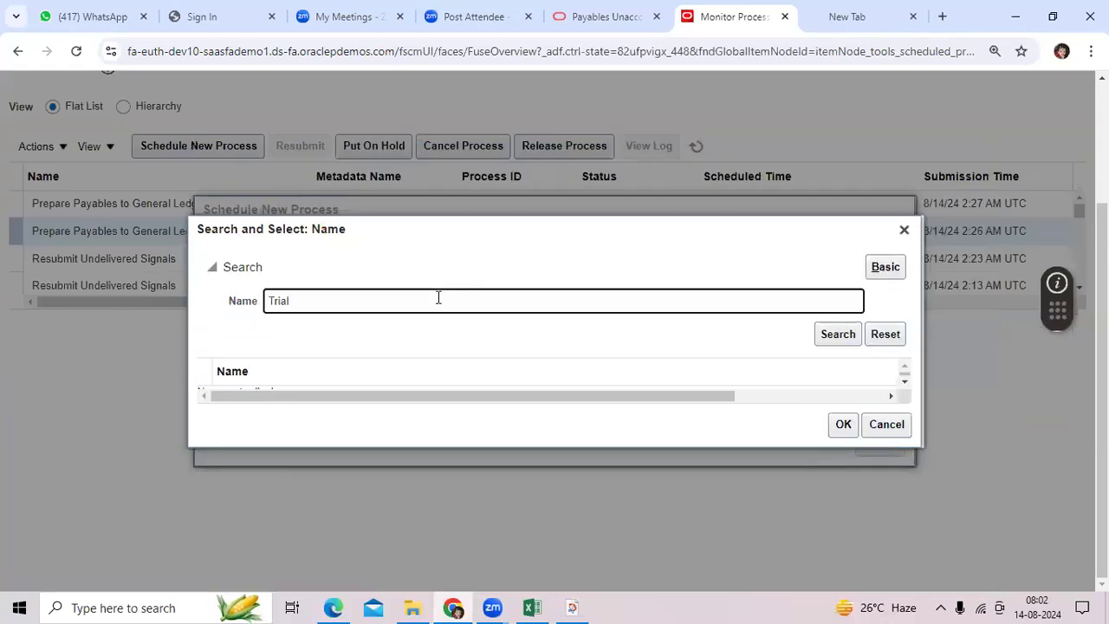
pyautogui.press('Return')
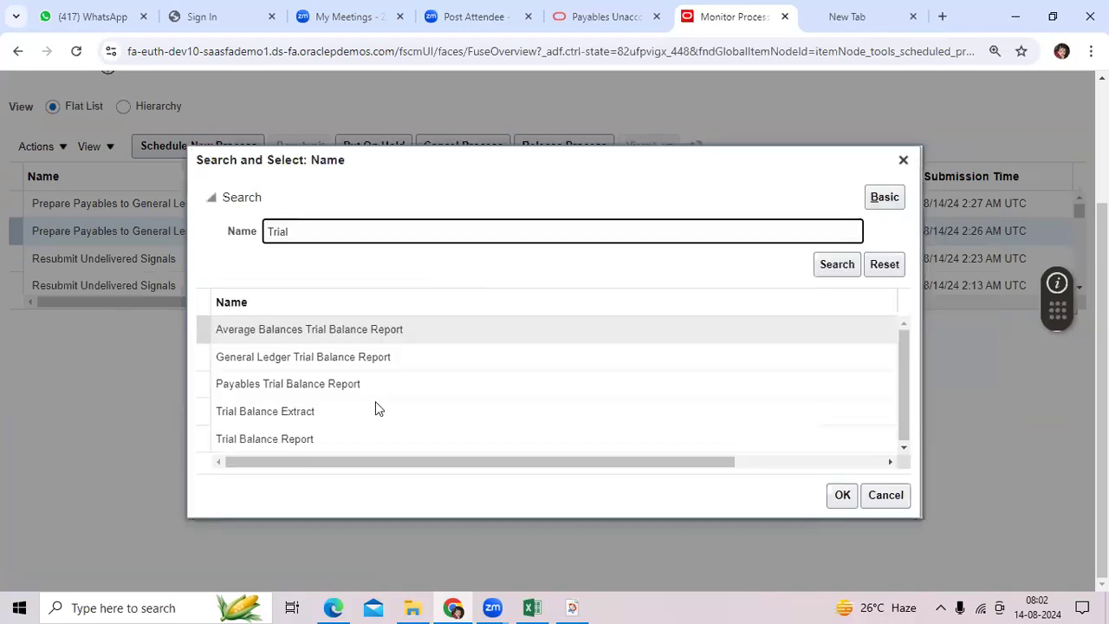
pyautogui.click(349, 438)
pyautogui.click(842, 495)
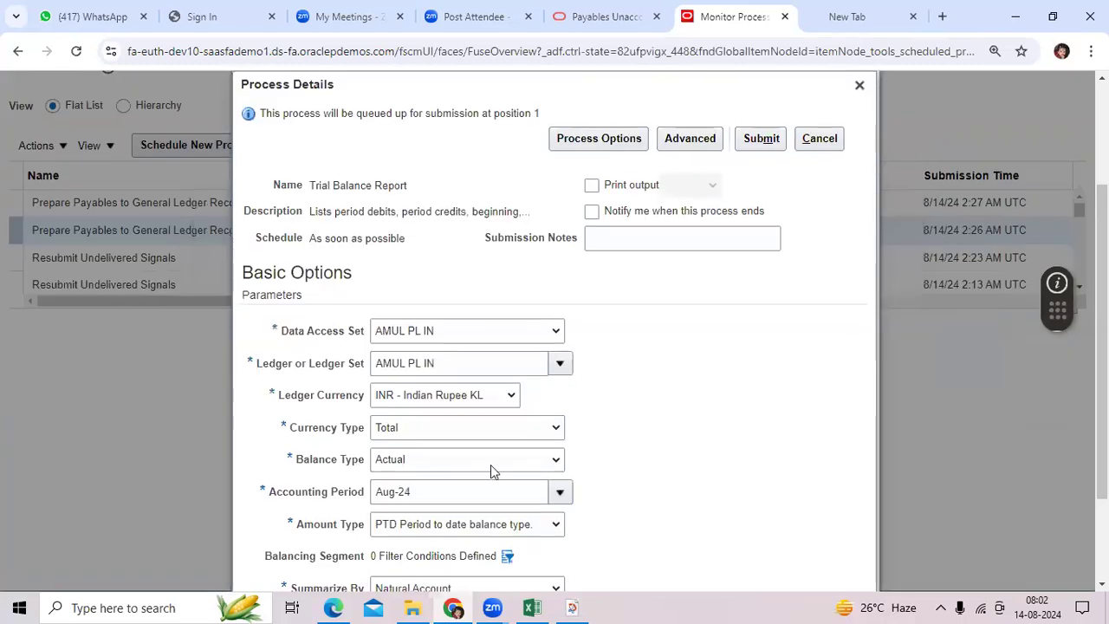
# Check the Trial Balance Report's preset parameters, submit the process and acknowledge the confirmation
pyautogui.scroll(-1, 537, 459)
pyautogui.scroll(3, 606, 416)
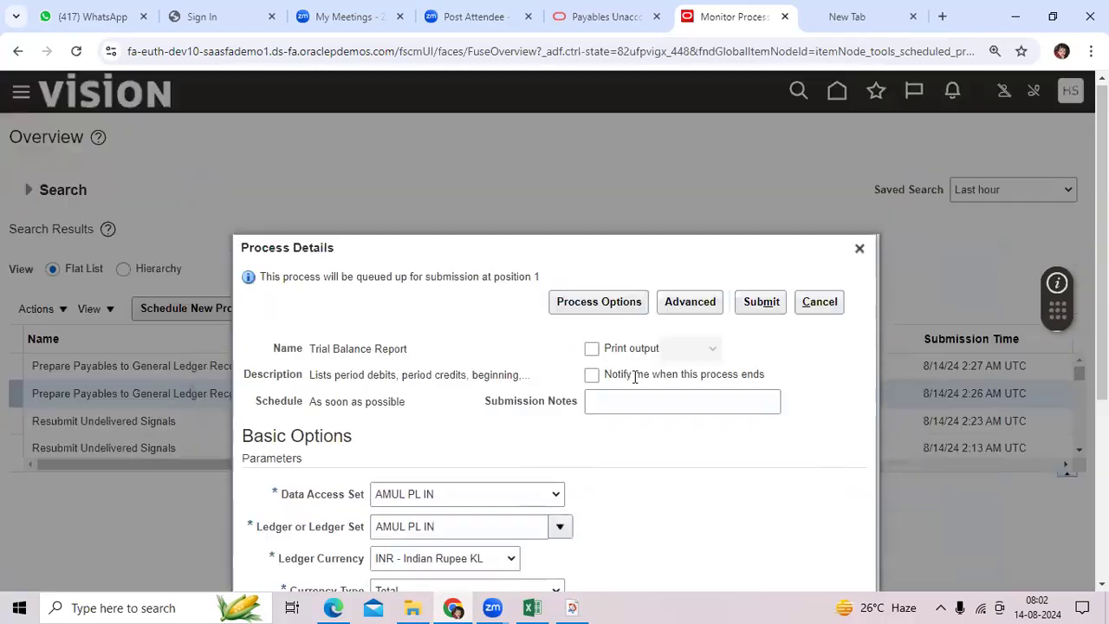
pyautogui.click(762, 305)
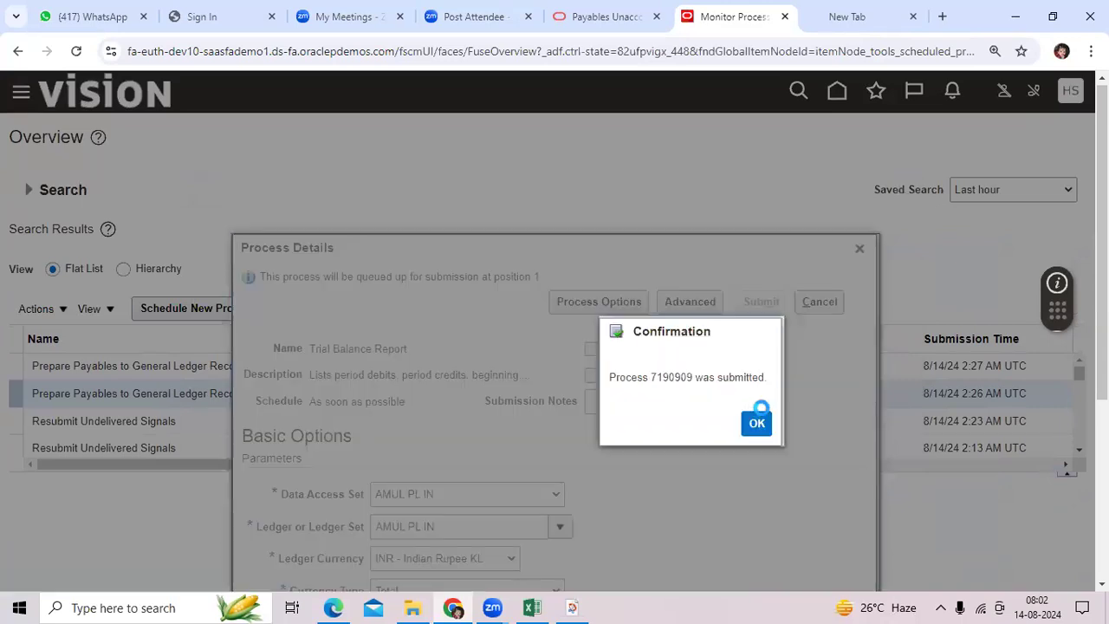
pyautogui.click(757, 421)
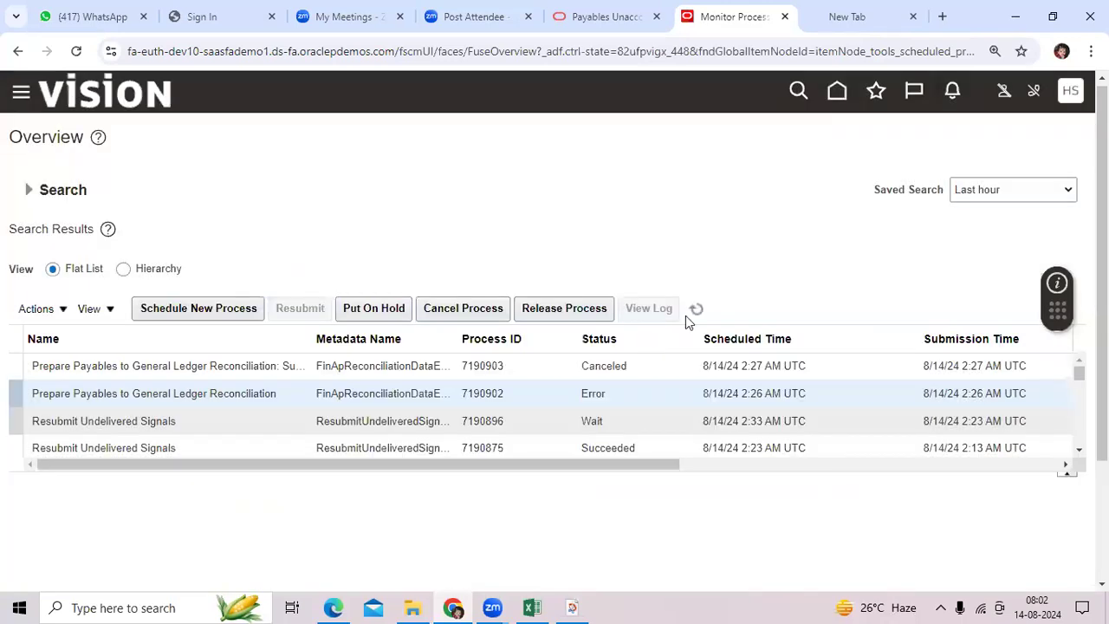
# Refresh the process list until the Trial Balance Report run finishes, and select its entry to show its details
pyautogui.click(698, 311)
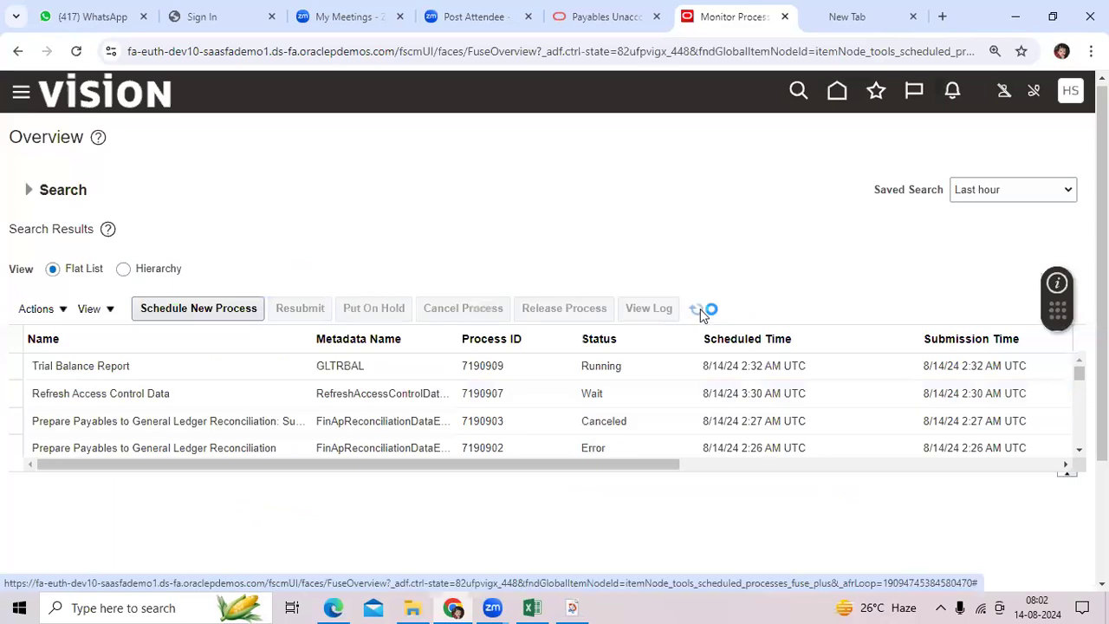
pyautogui.click(698, 308)
pyautogui.click(698, 310)
pyautogui.click(700, 312)
pyautogui.click(664, 361)
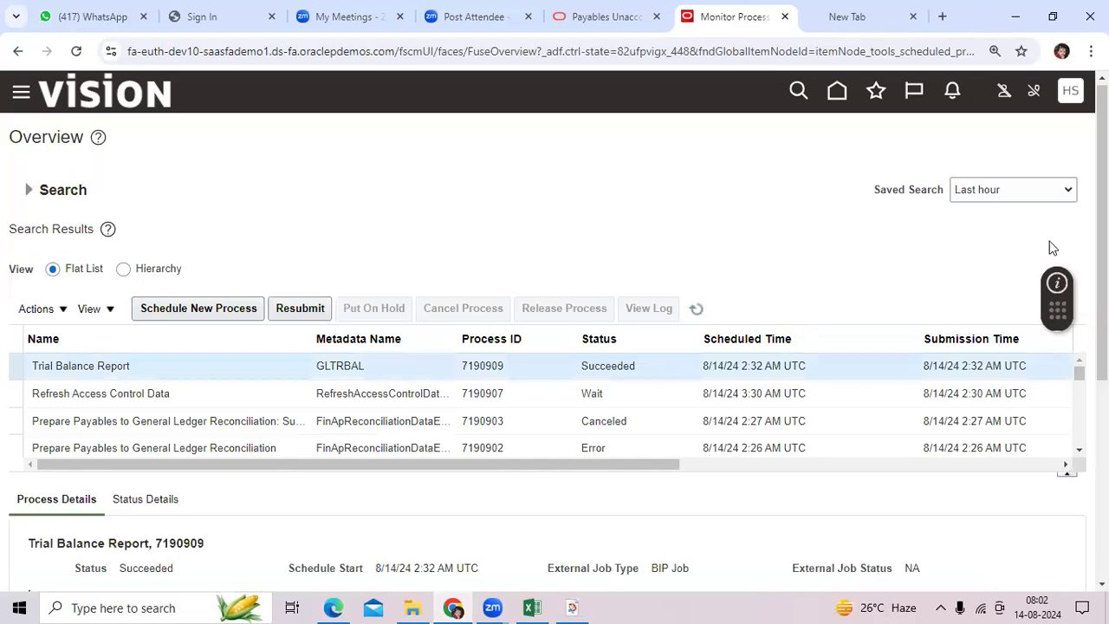
# Republish the Trial Balance Report's output and export it as a PDF
pyautogui.scroll(-4, 441, 453)
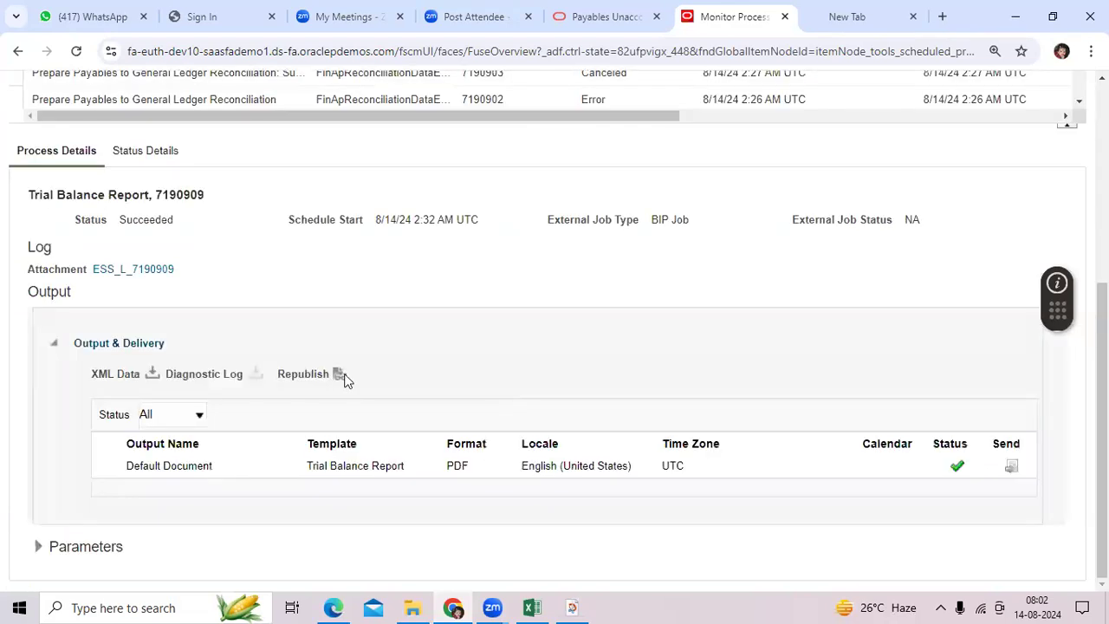
pyautogui.click(338, 375)
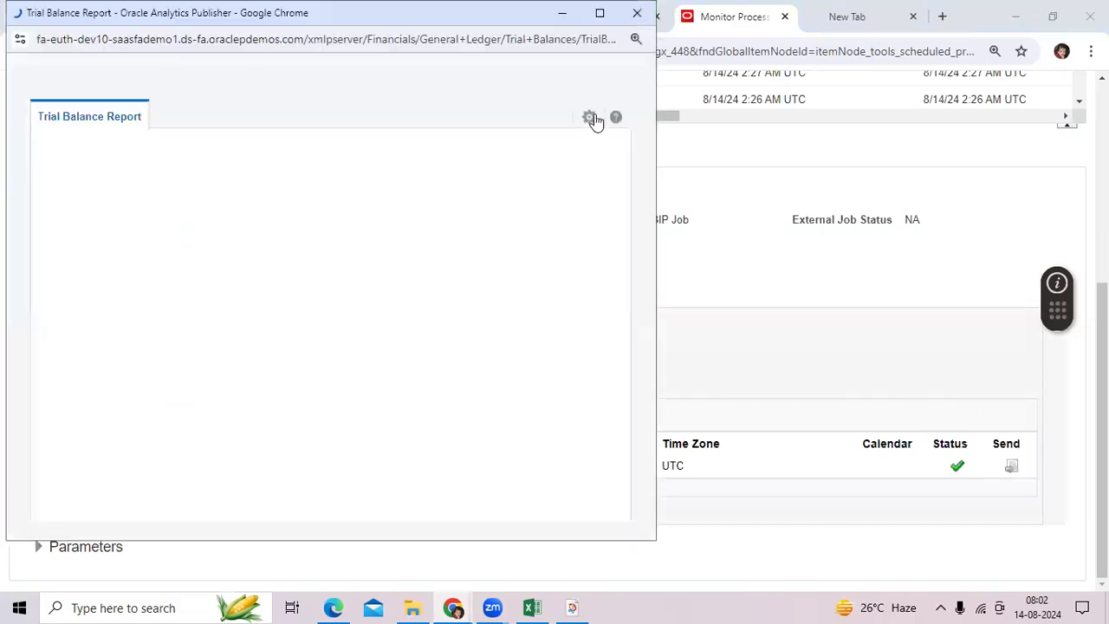
pyautogui.click(592, 118)
pyautogui.click(502, 273)
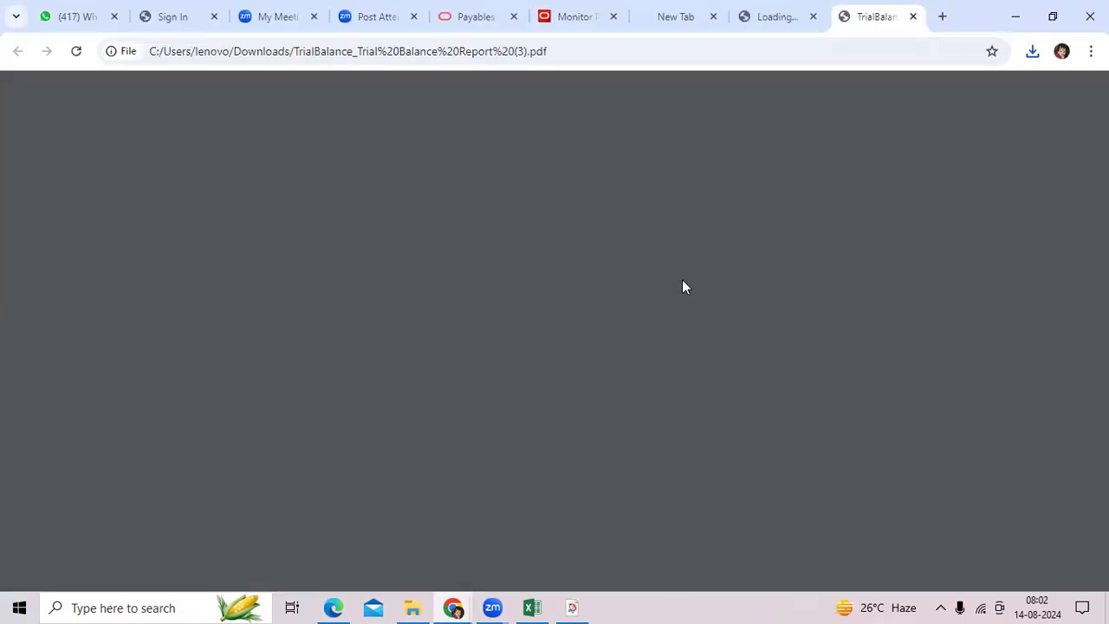
# Examine the report parameters and the account balances table on both pages of the Trial Balance Report PDF
pyautogui.scroll(-10, 813, 336)
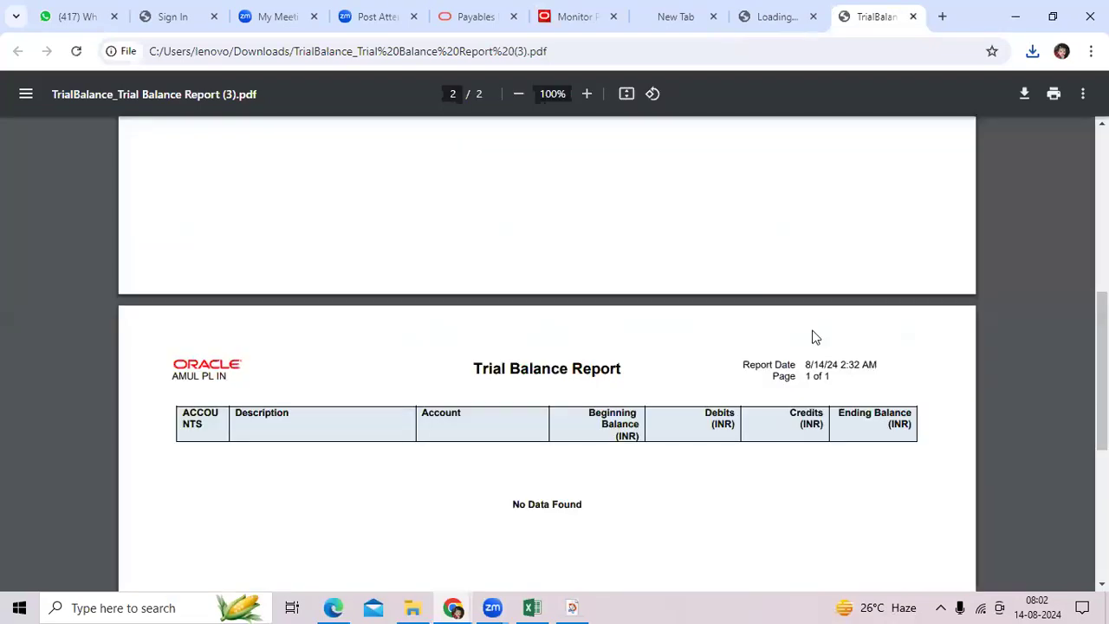
pyautogui.scroll(10, 728, 333)
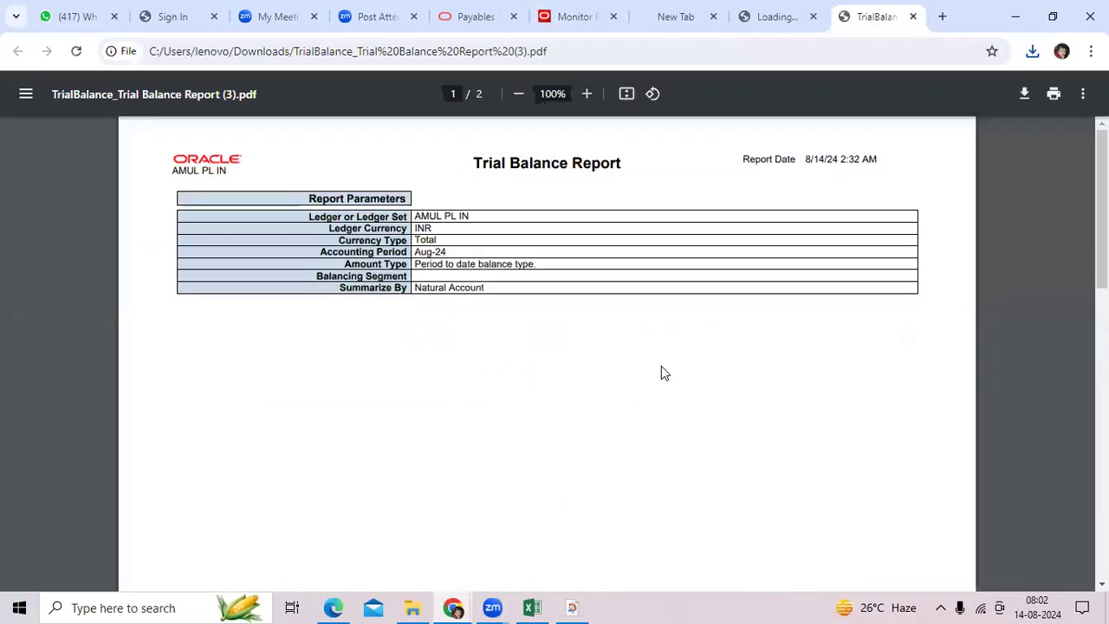
pyautogui.scroll(1, 661, 373)
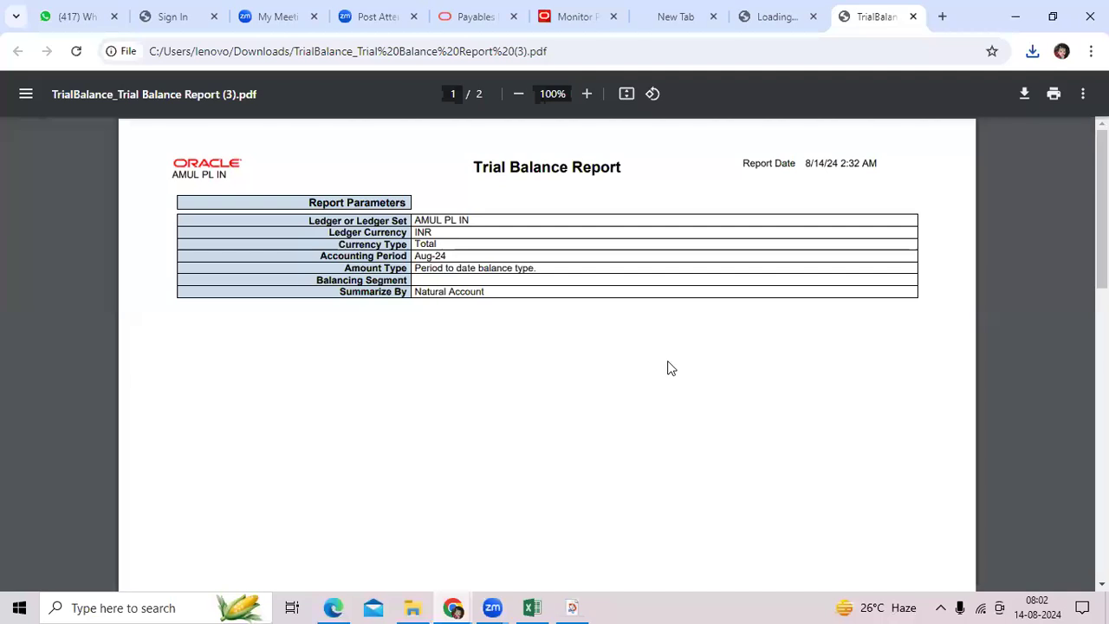
pyautogui.scroll(-10, 379, 456)
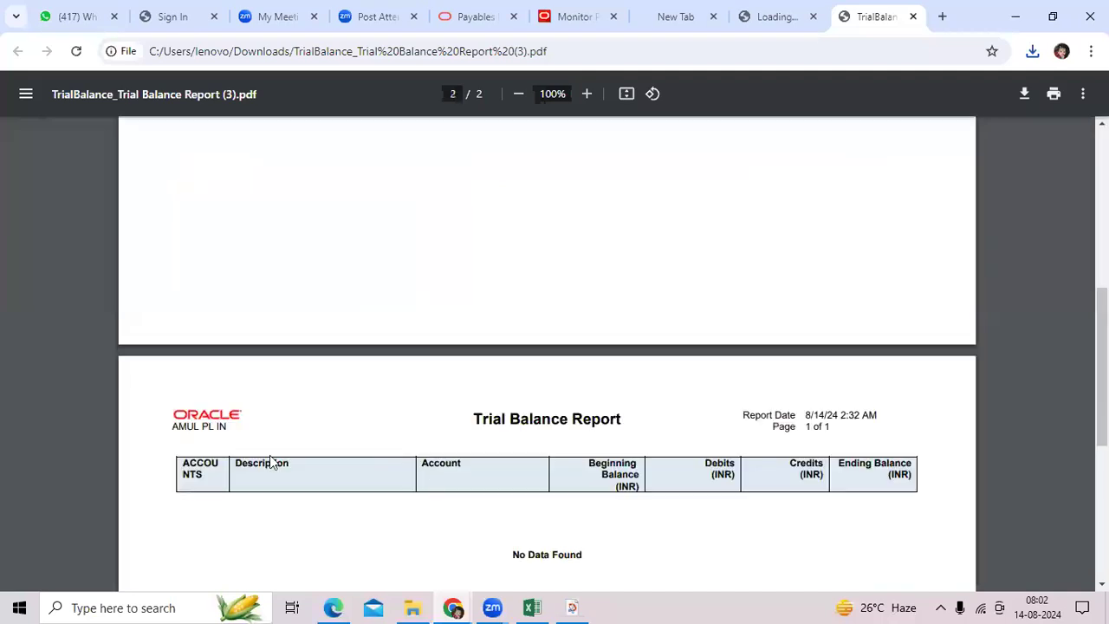
pyautogui.scroll(-1, 221, 501)
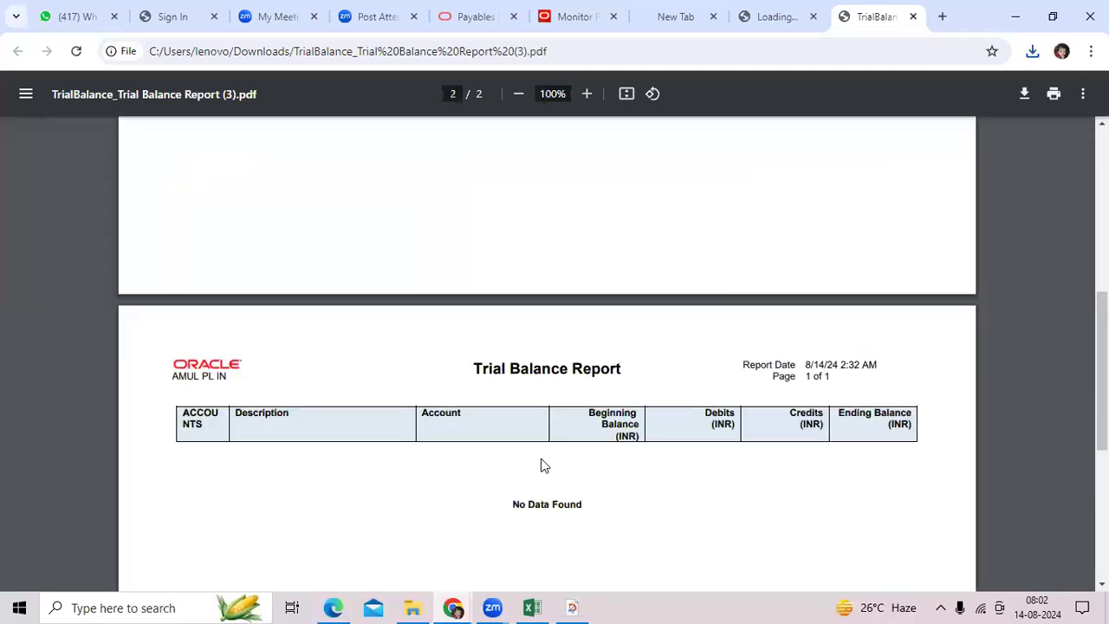
pyautogui.scroll(-2, 598, 420)
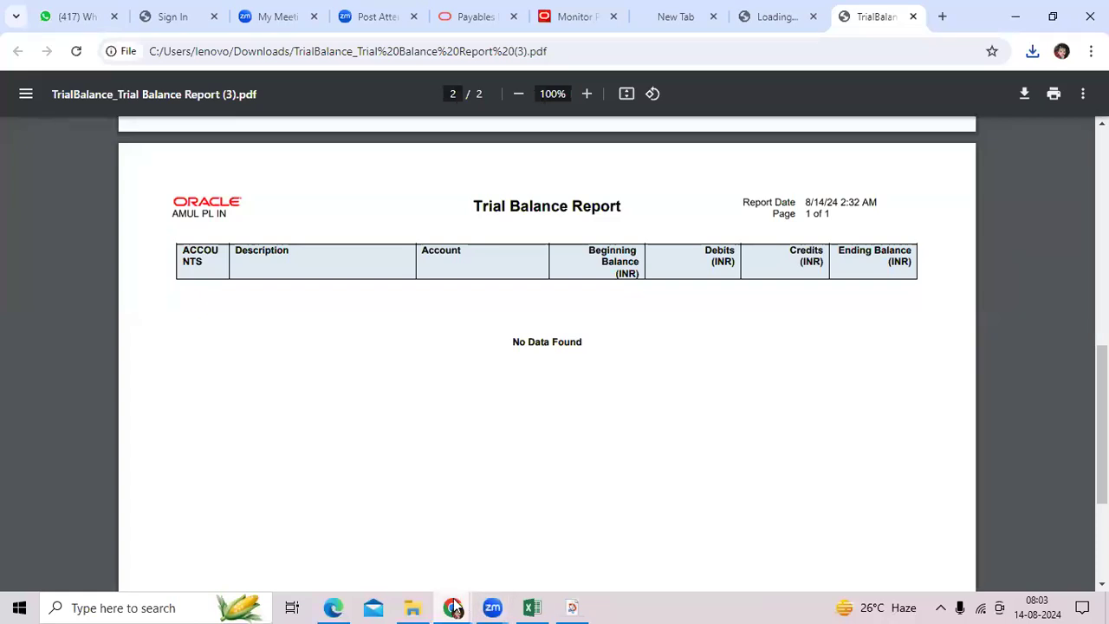
# Switch to the Payables to Ledger Reconciliation Summary in Adobe Reader and highlight the Accounting End Balance amount
pyautogui.moveTo(454, 606)
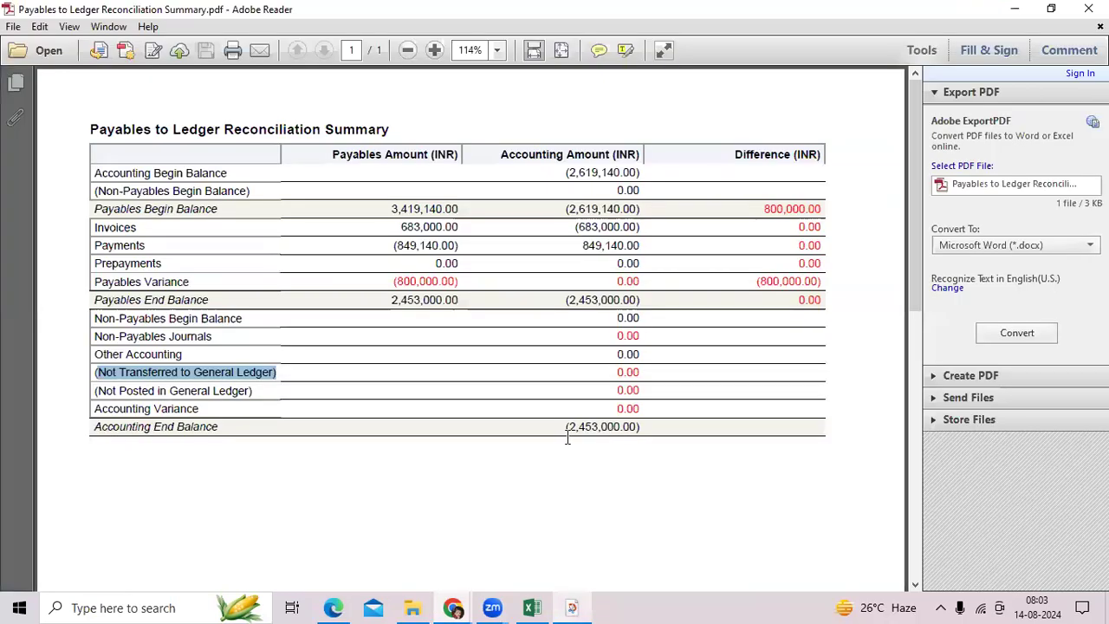
pyautogui.moveTo(566, 429); pyautogui.dragTo(638, 441)
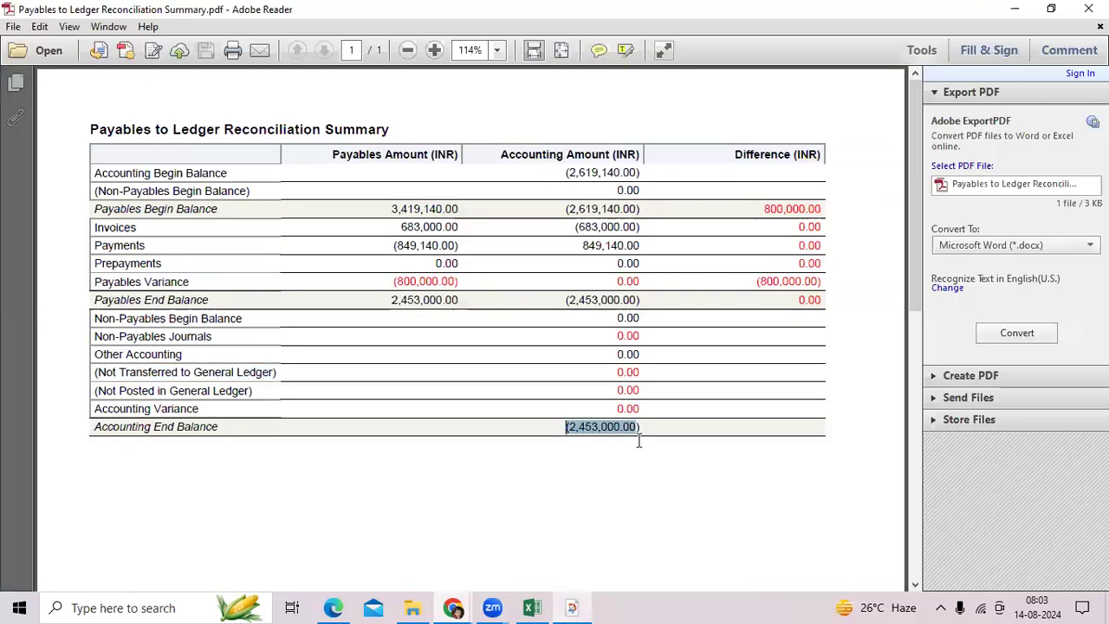